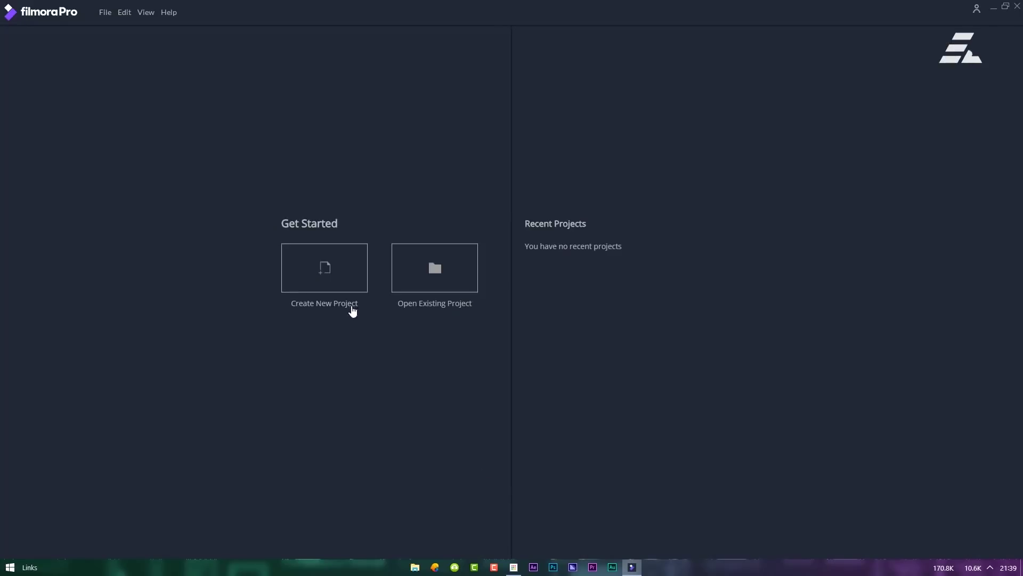
Create a new project and import both Pexels sample clips from the Sample folder.
{"action": "left_click", "coordinate": [344, 286]}
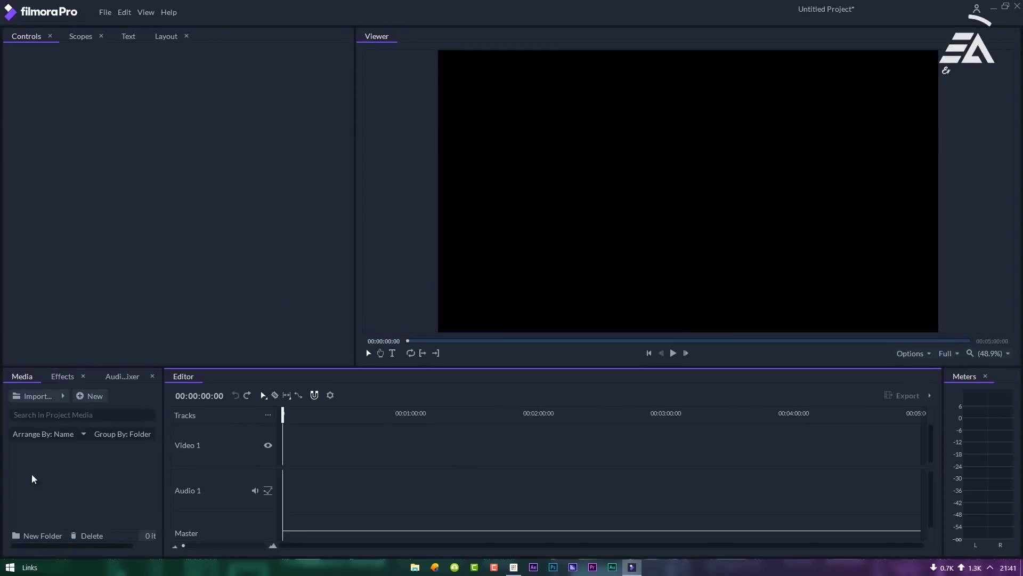
{"action": "left_click", "coordinate": [33, 396]}
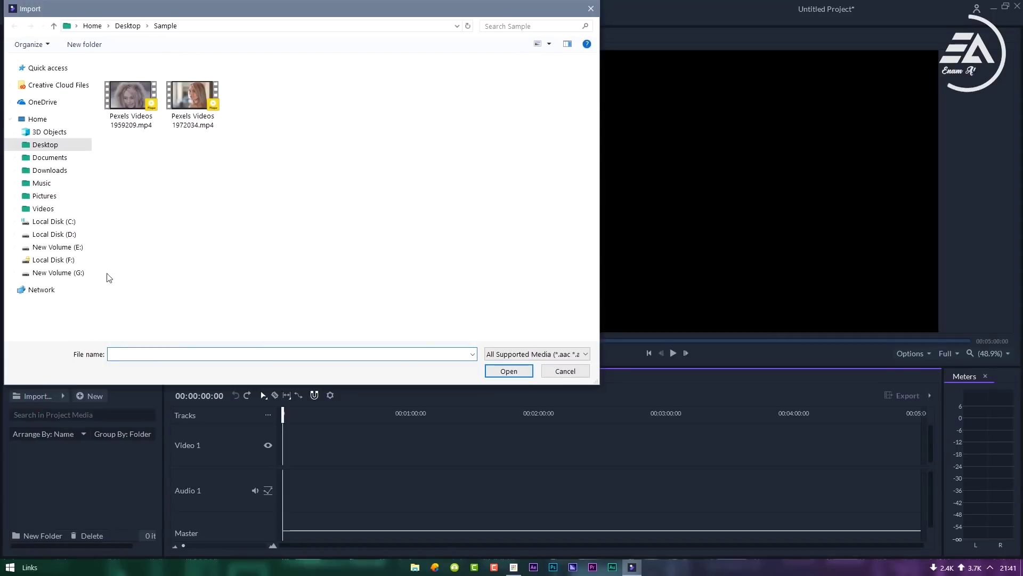
{"action": "left_click_drag", "start_coordinate": [143, 132], "coordinate": [221, 80]}
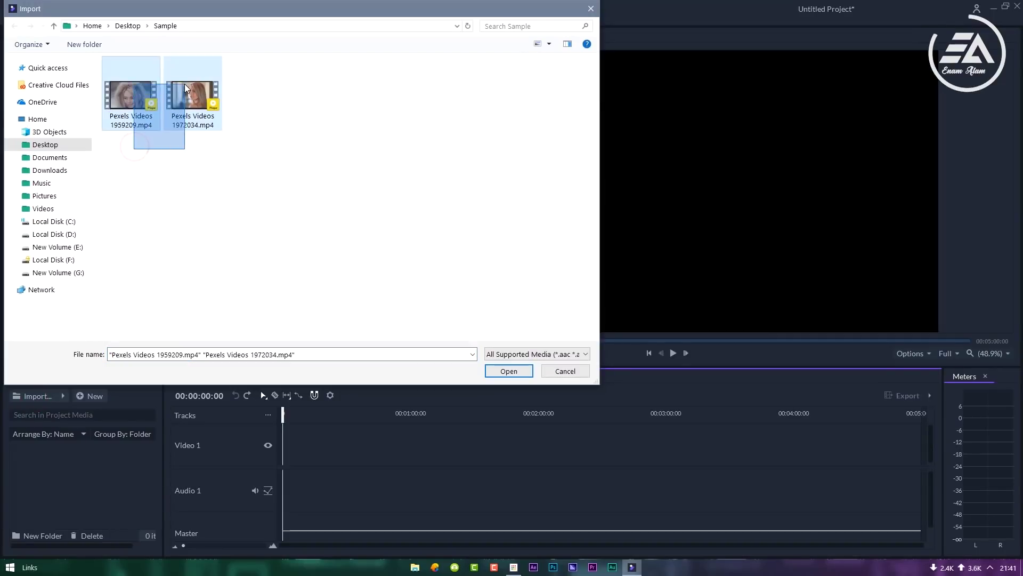
{"action": "left_click", "coordinate": [509, 371]}
Place Pexels Videos 1972034.mp4 at the timeline start and match sequence settings to the clip.
{"action": "left_click_drag", "start_coordinate": [88, 495], "coordinate": [283, 493]}
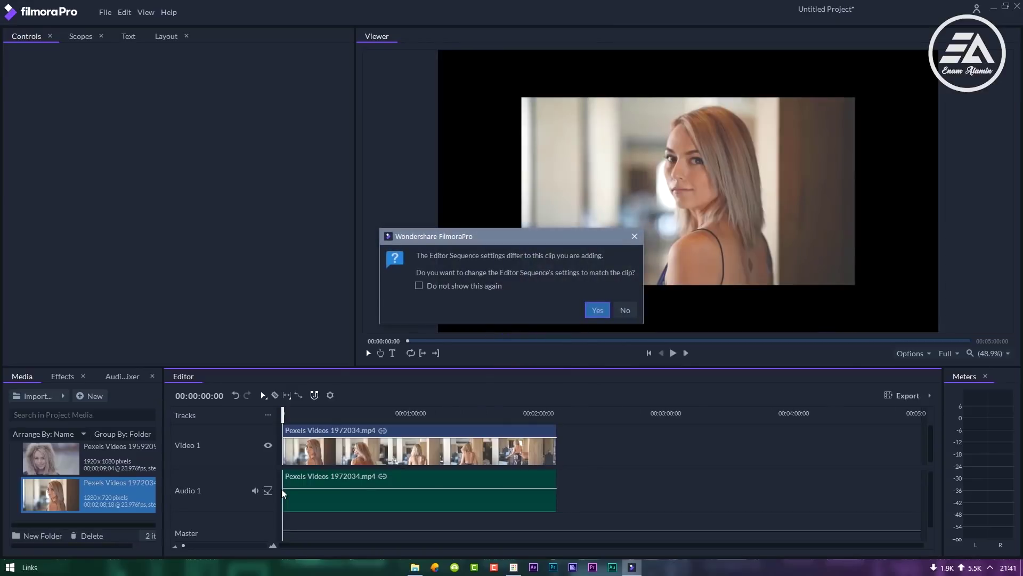
{"action": "left_click", "coordinate": [454, 286]}
{"action": "left_click", "coordinate": [598, 310]}
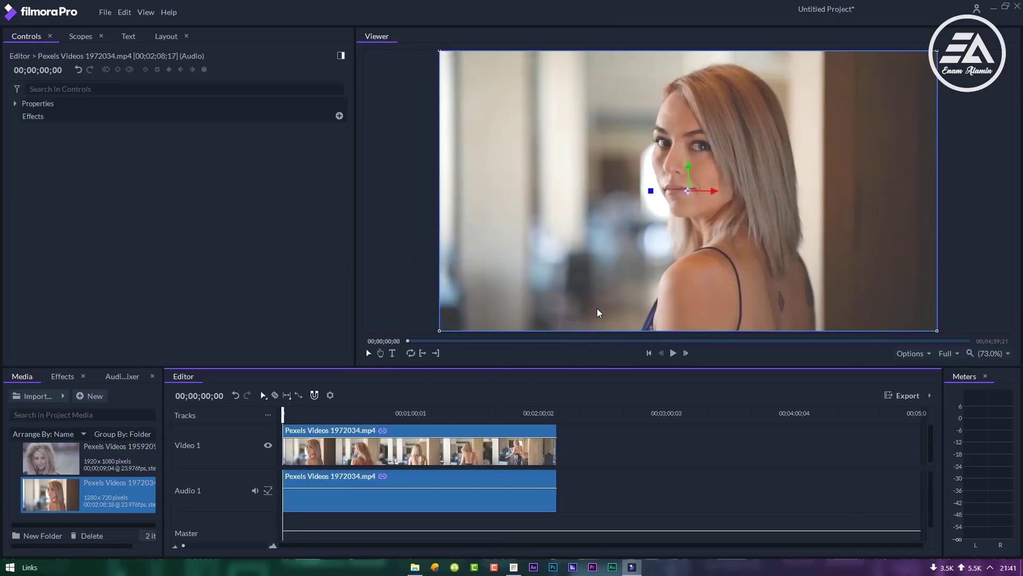
Razor-split the clip, delete its opening part, and move the rest to the timeline start.
{"action": "left_click_drag", "start_coordinate": [283, 419], "coordinate": [323, 420]}
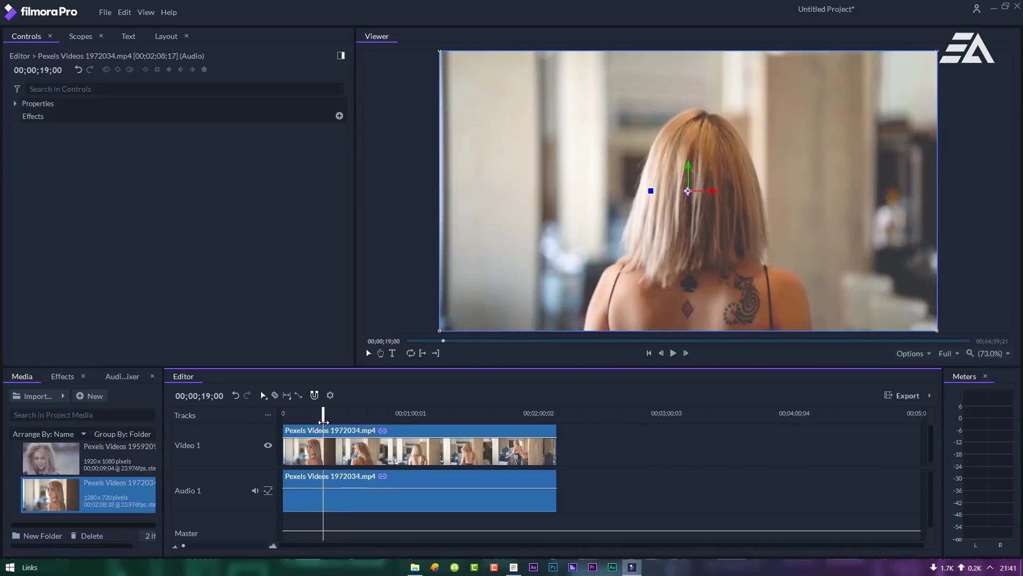
{"action": "left_click", "coordinate": [275, 395]}
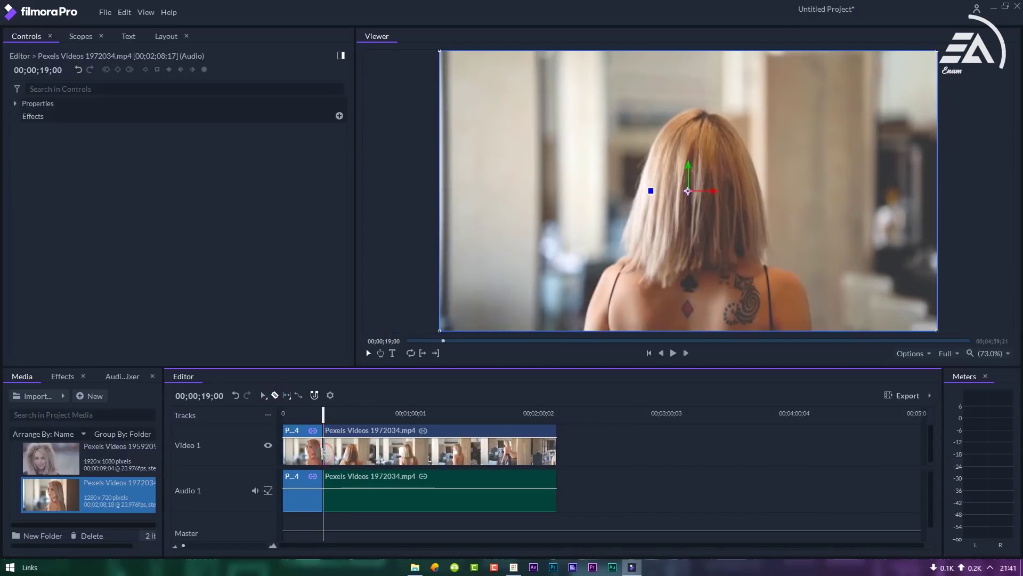
{"action": "left_click", "coordinate": [295, 451]}
{"action": "right_click", "coordinate": [295, 450]}
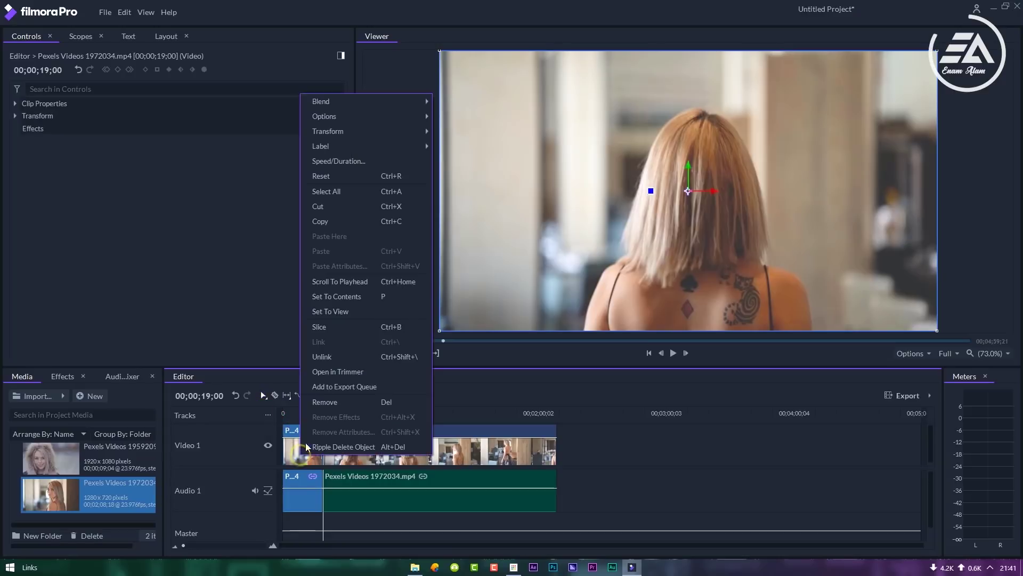
{"action": "left_click", "coordinate": [323, 412]}
{"action": "left_click_drag", "start_coordinate": [346, 430], "coordinate": [368, 420]}
Split the clip again and Ripple Delete the tail, leaving about 40 seconds.
{"action": "left_click", "coordinate": [275, 395]}
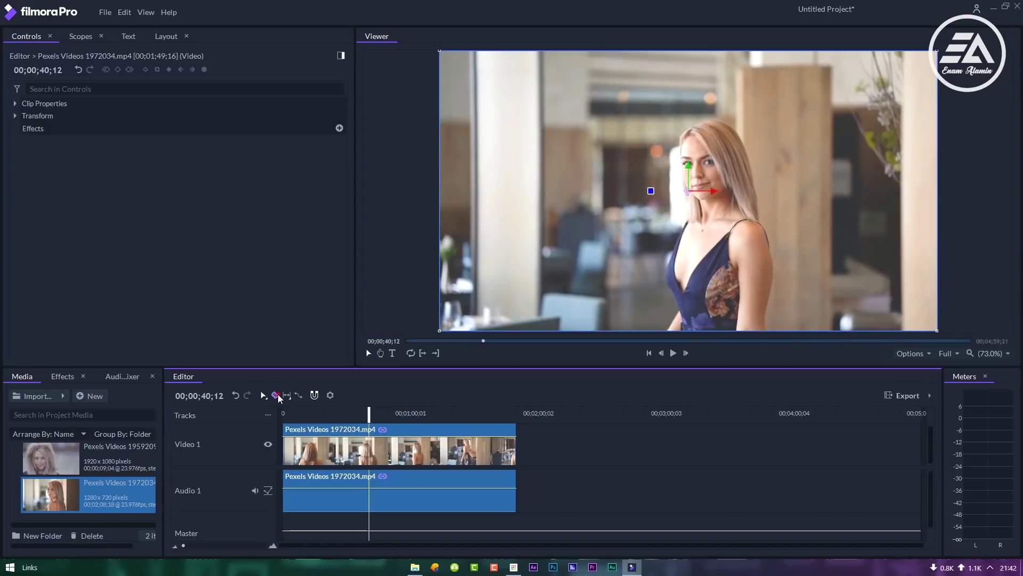
{"action": "left_click", "coordinate": [369, 461]}
{"action": "left_click", "coordinate": [263, 395]}
{"action": "left_click", "coordinate": [419, 448]}
{"action": "right_click", "coordinate": [418, 447]}
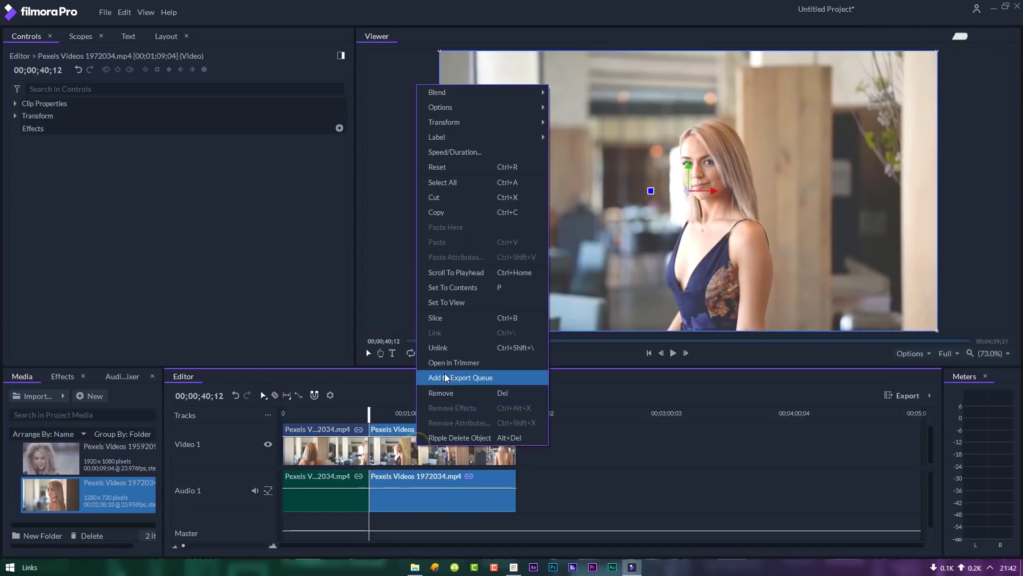
{"action": "left_click", "coordinate": [447, 395]}
Unlink the clip's audio and delete it from the timeline.
{"action": "right_click", "coordinate": [321, 453]}
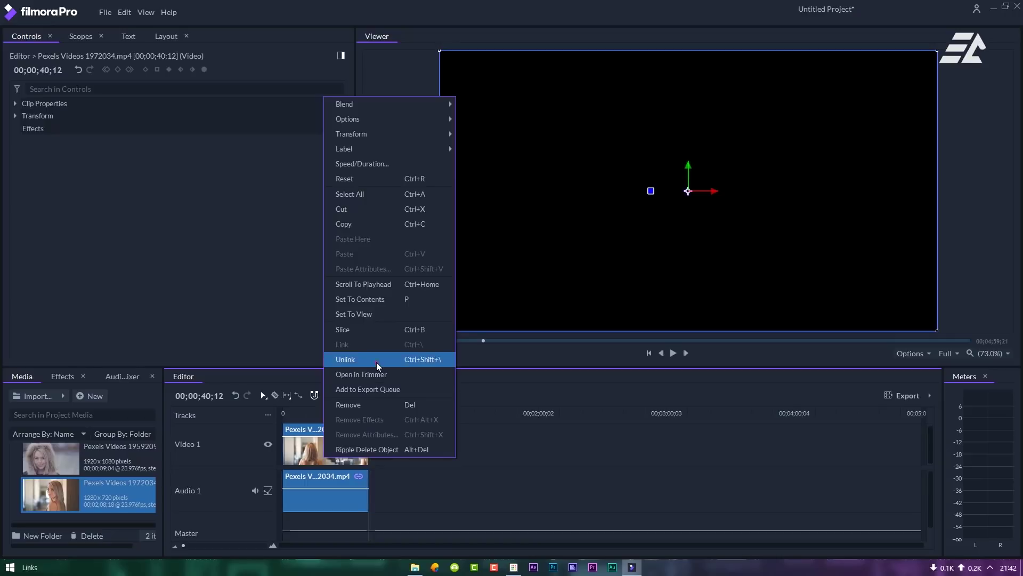
{"action": "left_click", "coordinate": [326, 497]}
{"action": "right_click", "coordinate": [327, 496]}
{"action": "left_click", "coordinate": [326, 469]}
{"action": "left_click_drag", "start_coordinate": [368, 413], "coordinate": [311, 421]}
{"action": "left_click_drag", "start_coordinate": [183, 546], "coordinate": [191, 546]}
{"action": "left_click_drag", "start_coordinate": [447, 420], "coordinate": [361, 437]}
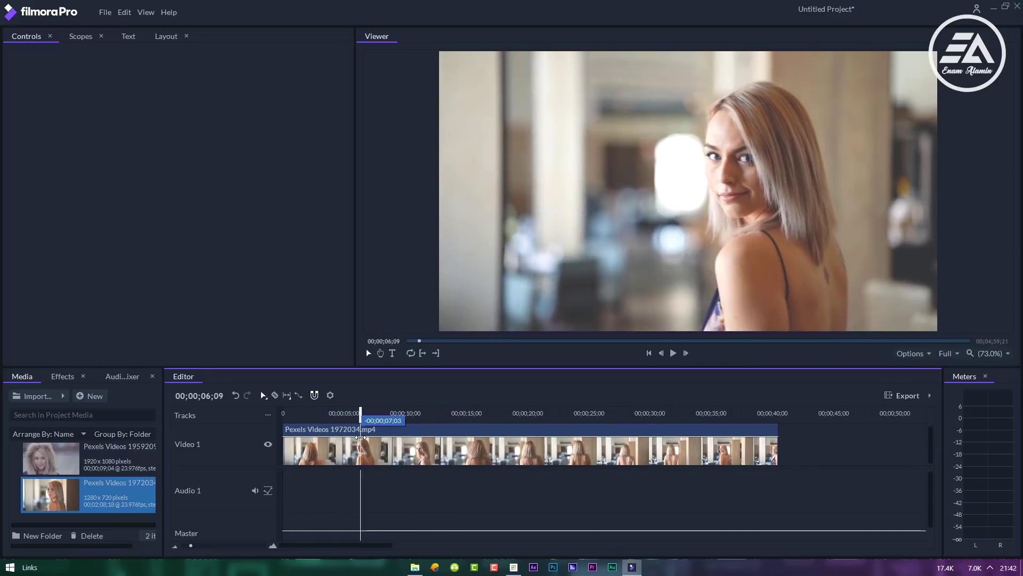
Drag the LUT effect (found by searching 'lut') onto the clip and choose the Cool Film preset.
{"action": "left_click", "coordinate": [68, 379]}
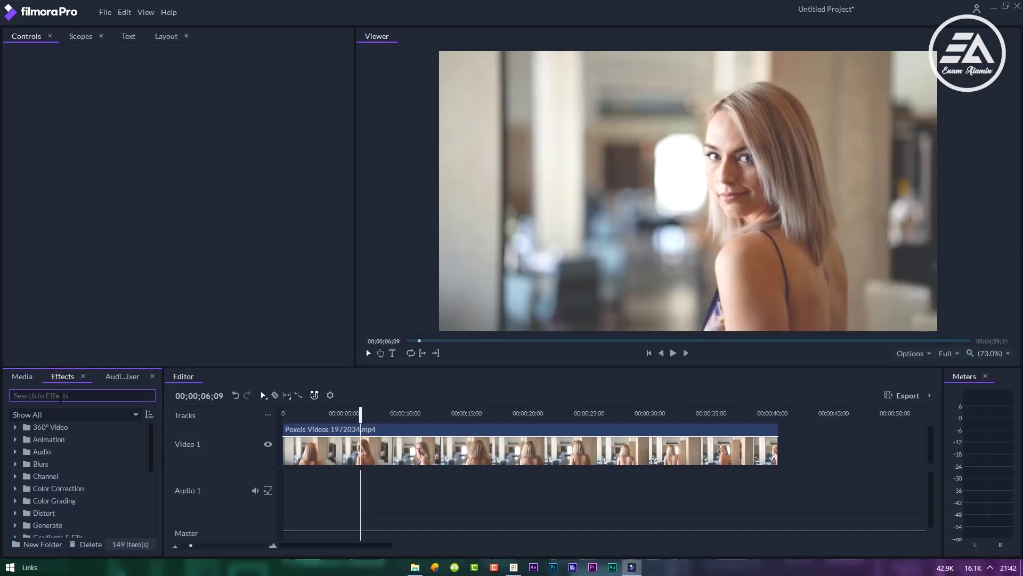
{"action": "type", "text": "lut"}
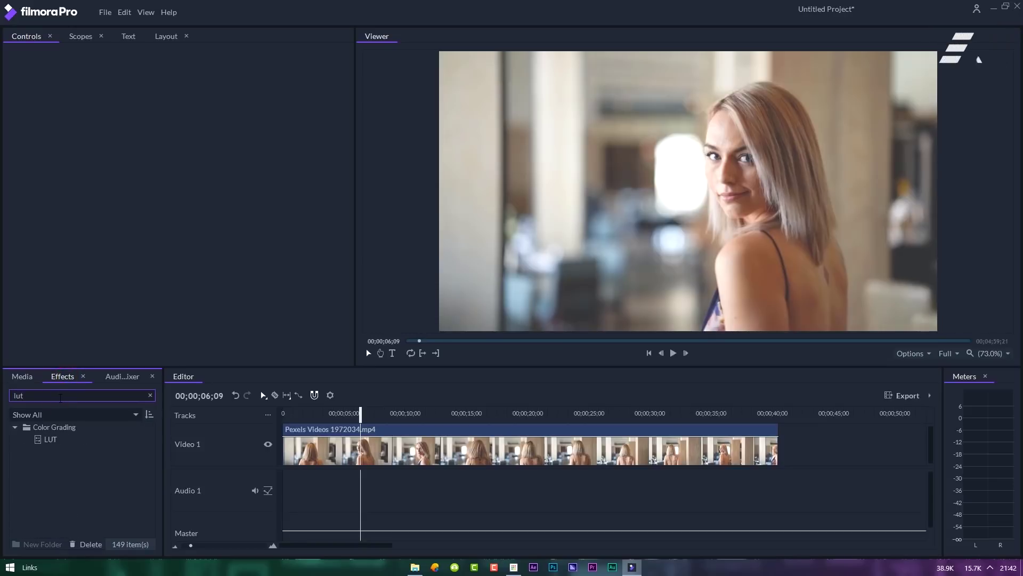
{"action": "left_click_drag", "start_coordinate": [51, 439], "coordinate": [333, 445]}
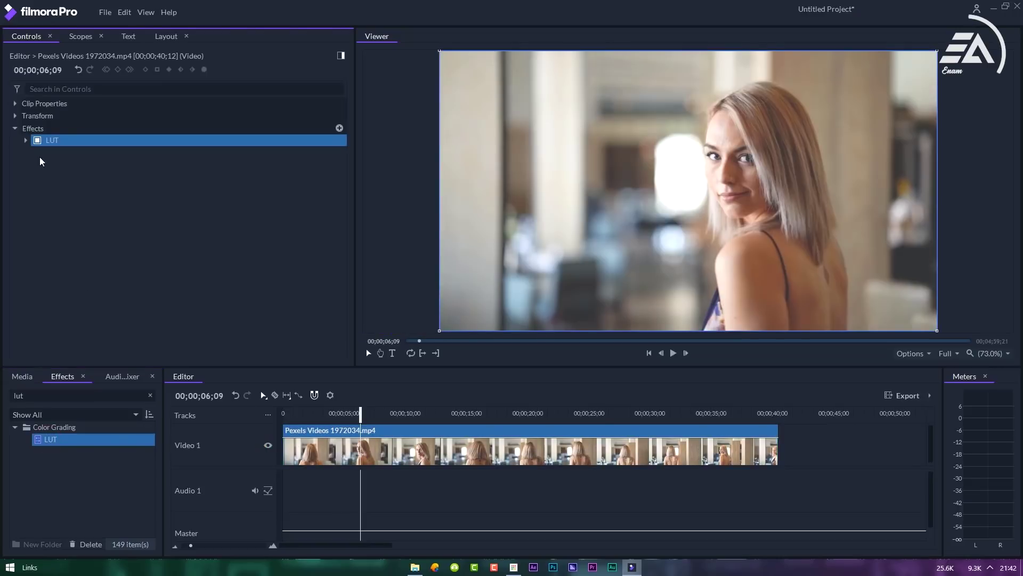
{"action": "left_click", "coordinate": [26, 140]}
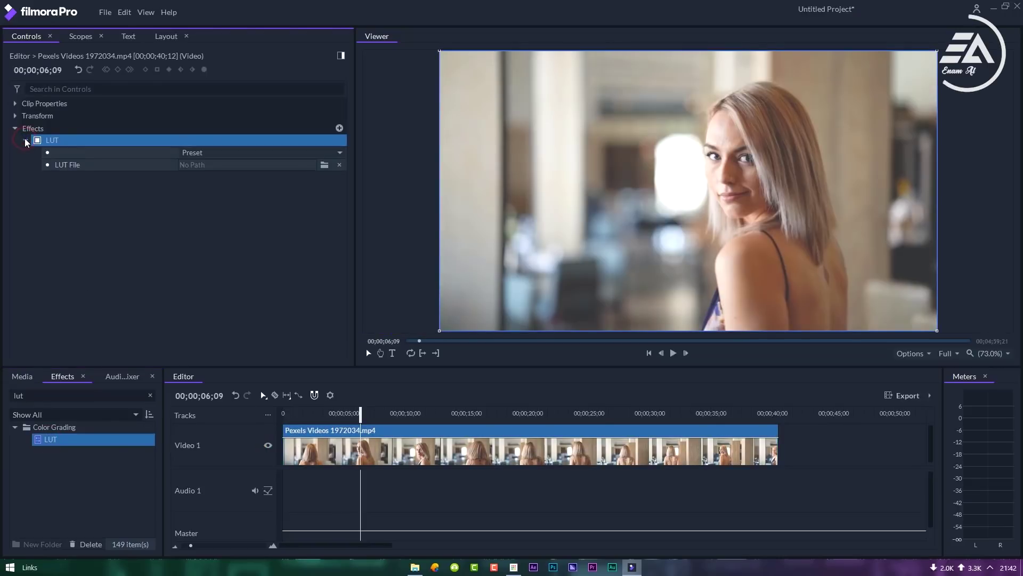
{"action": "left_click", "coordinate": [225, 152]}
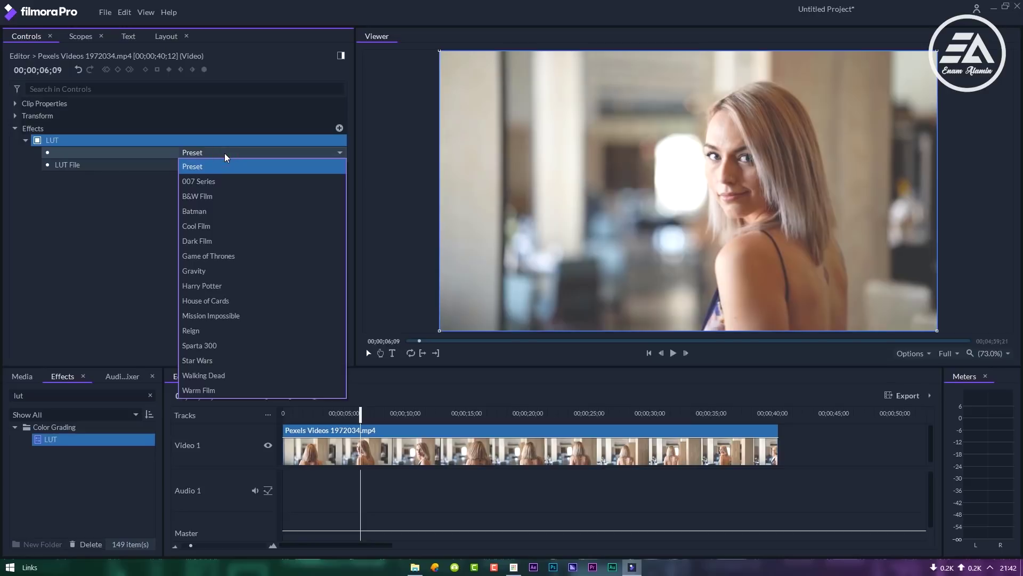
{"action": "left_click", "coordinate": [209, 228]}
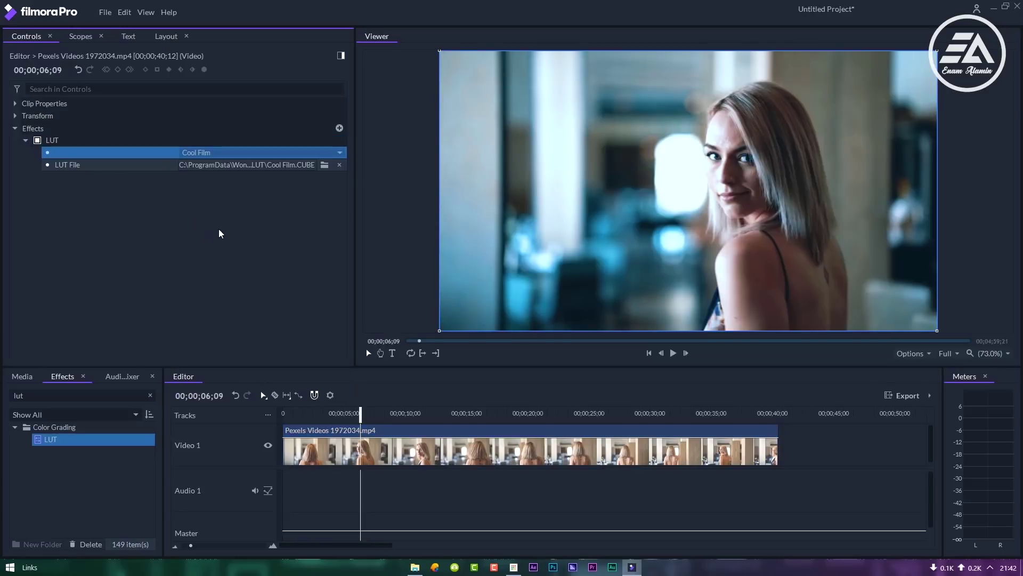
{"action": "left_click_drag", "start_coordinate": [361, 413], "coordinate": [272, 414]}
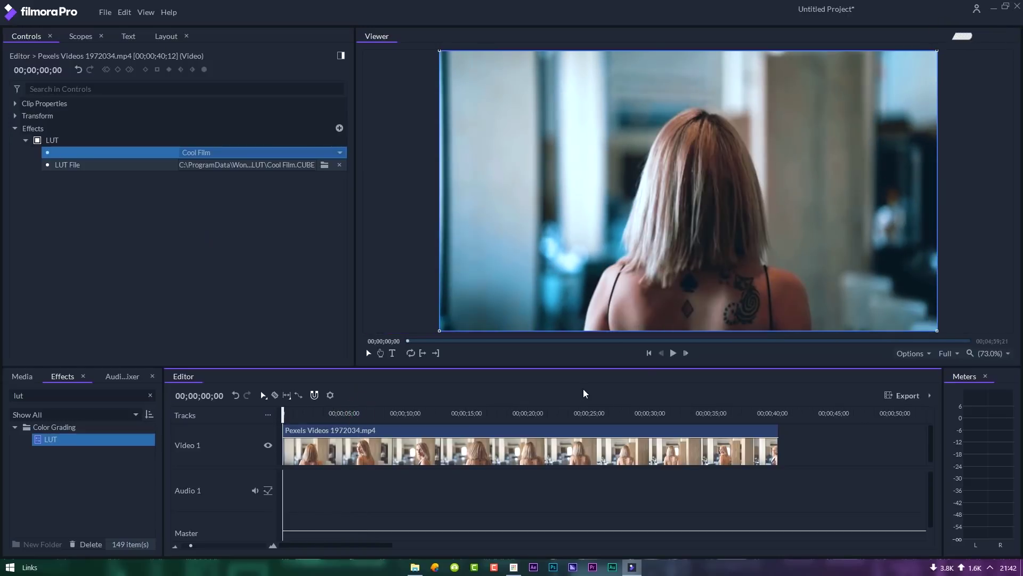
{"action": "left_click", "coordinate": [674, 354]}
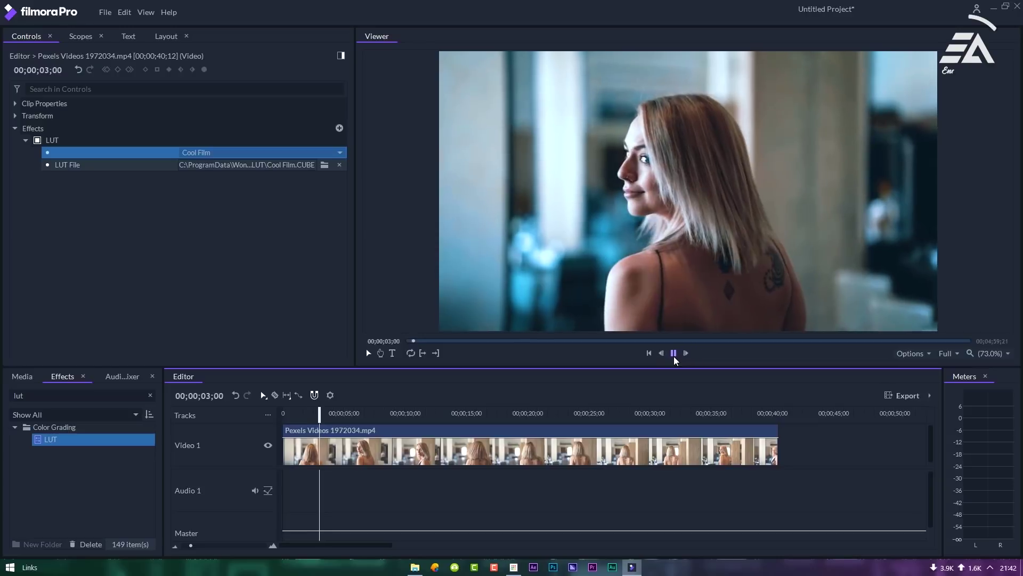
{"action": "left_click", "coordinate": [673, 354]}
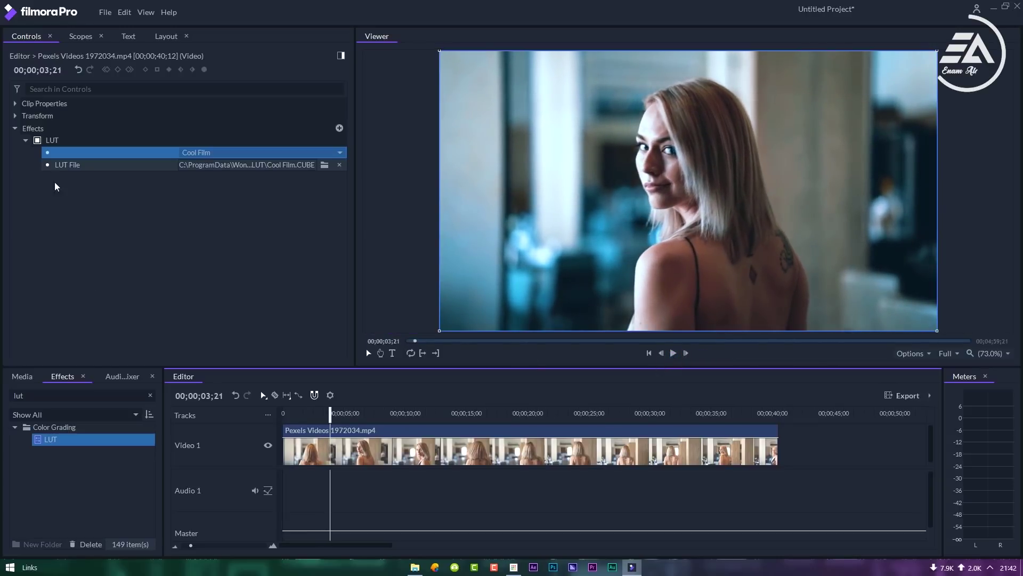
{"action": "left_click", "coordinate": [38, 141]}
{"action": "left_click", "coordinate": [37, 140]}
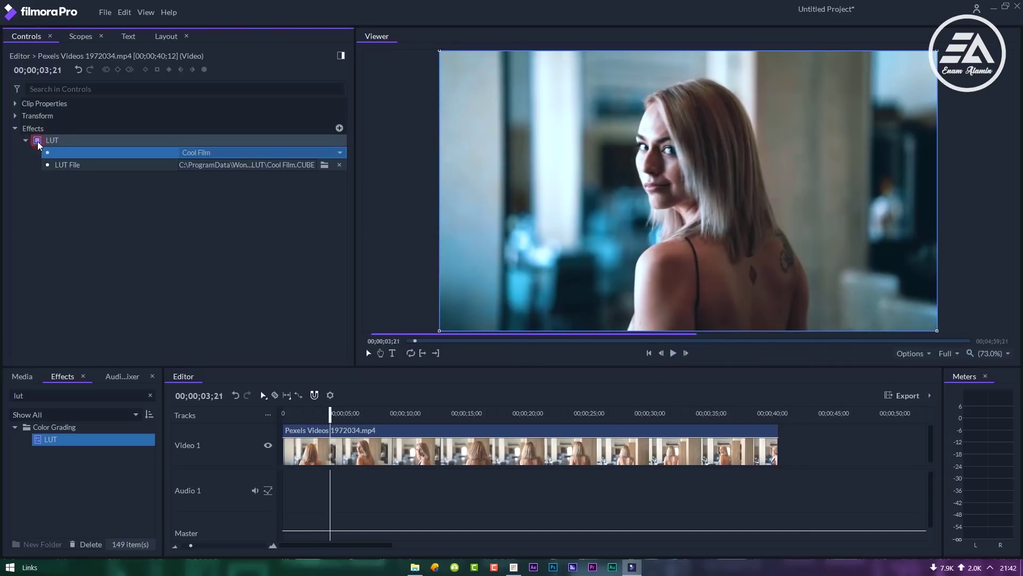
{"action": "left_click", "coordinate": [38, 141]}
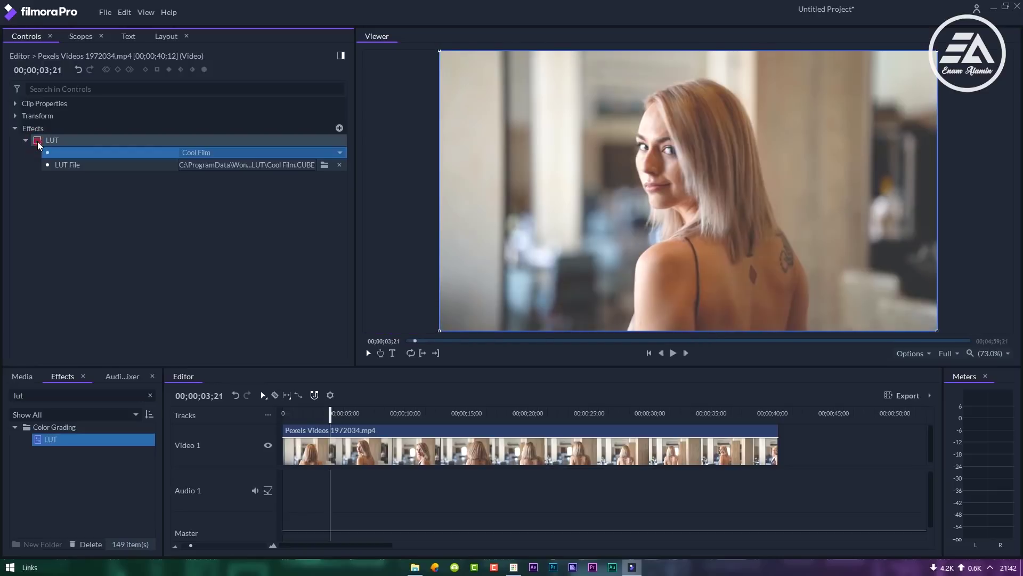
{"action": "left_click", "coordinate": [38, 141]}
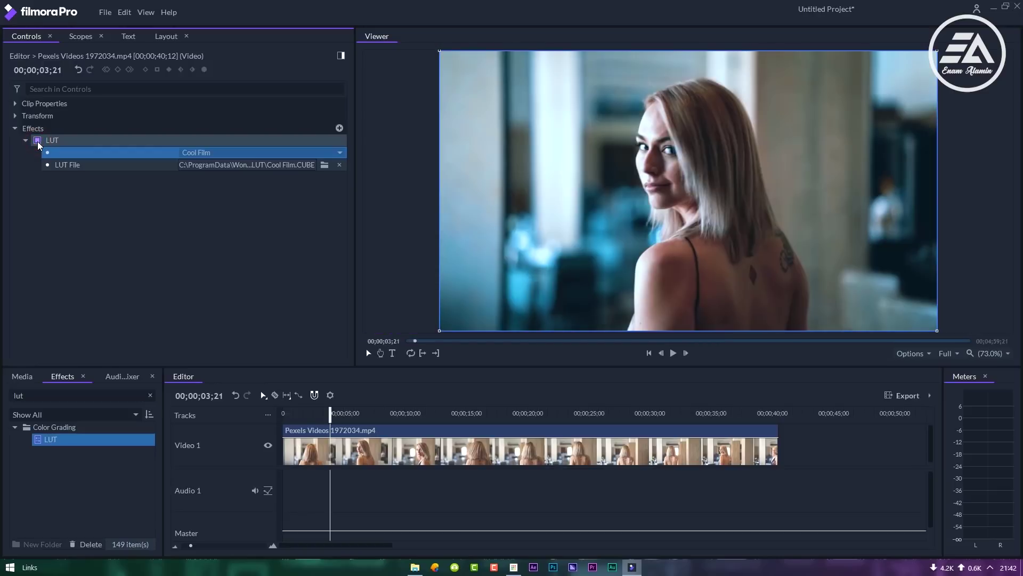
{"action": "left_click", "coordinate": [671, 355]}
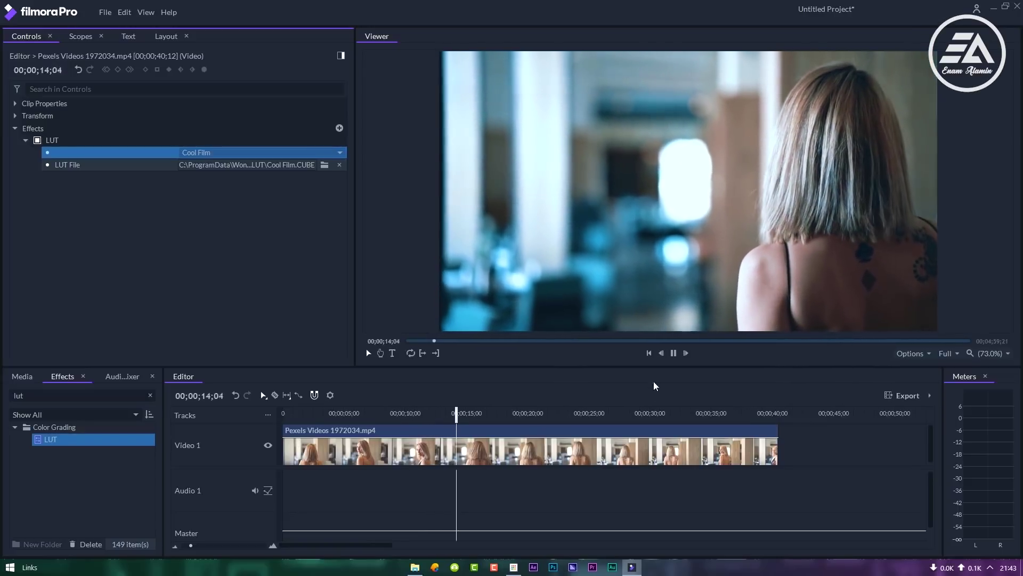
{"action": "left_click", "coordinate": [674, 353]}
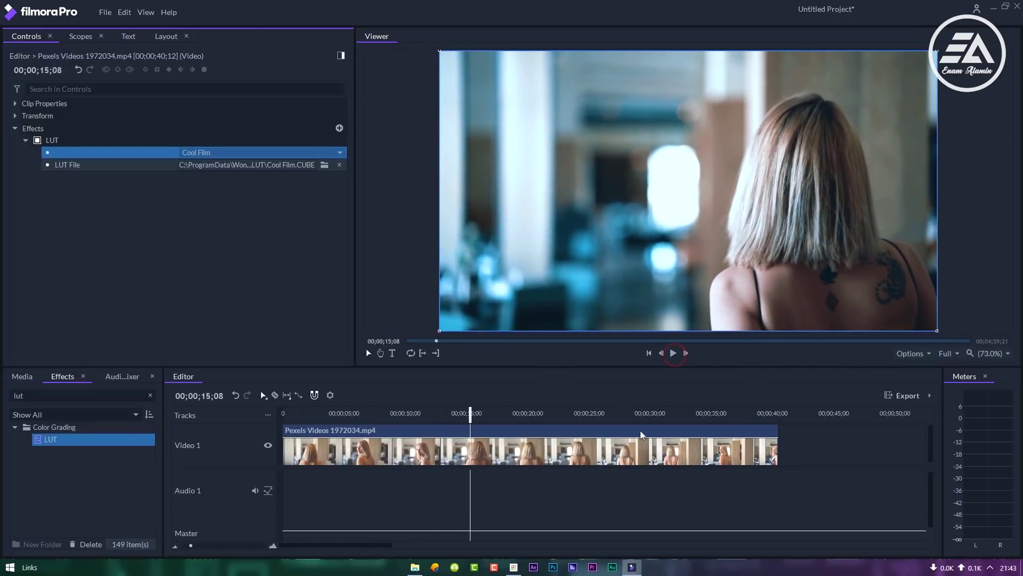
Replace the timeline clip with Pexels Videos 1959209.mp4 and scrub through it.
{"action": "left_click", "coordinate": [608, 451]}
{"action": "key", "text": "Delete"}
{"action": "left_click", "coordinate": [22, 376]}
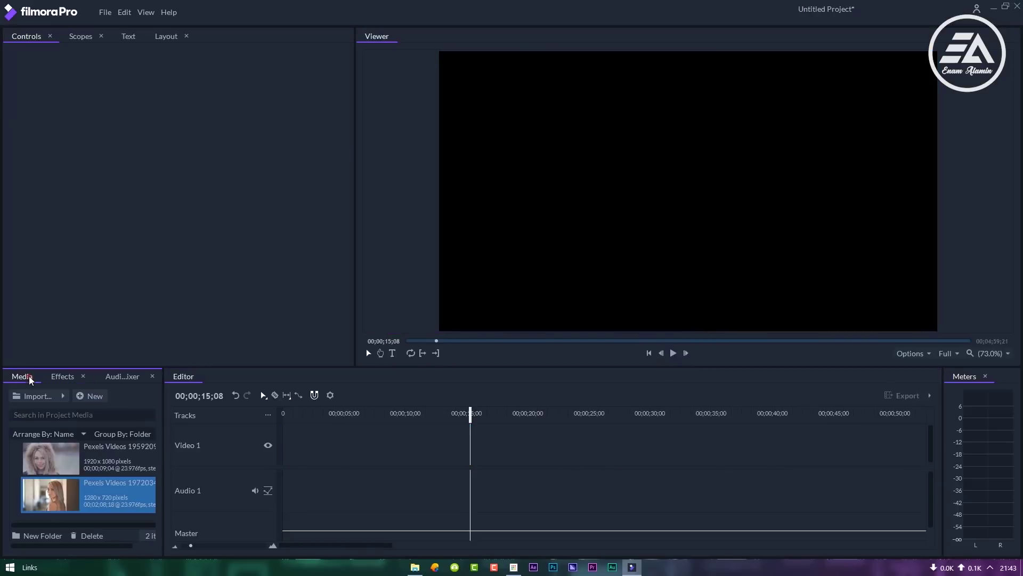
{"action": "left_click_drag", "start_coordinate": [79, 462], "coordinate": [288, 468]}
{"action": "left_click", "coordinate": [311, 408]}
{"action": "left_click_drag", "start_coordinate": [311, 408], "coordinate": [283, 421]}
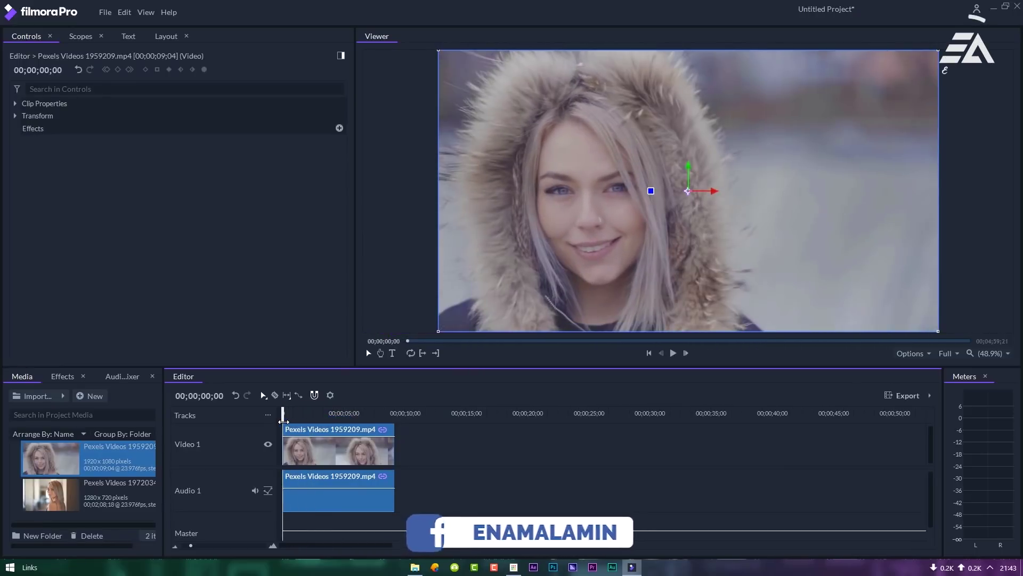
Apply the LUT effect to the new clip with the Gravity preset.
{"action": "left_click", "coordinate": [63, 376]}
{"action": "left_click_drag", "start_coordinate": [60, 447], "coordinate": [320, 450]}
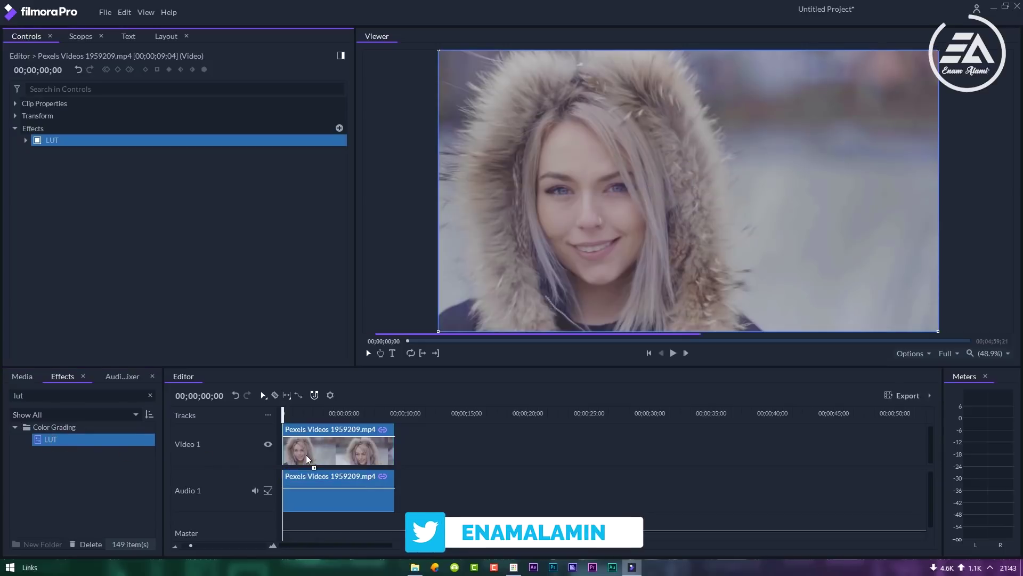
{"action": "left_click", "coordinate": [25, 141]}
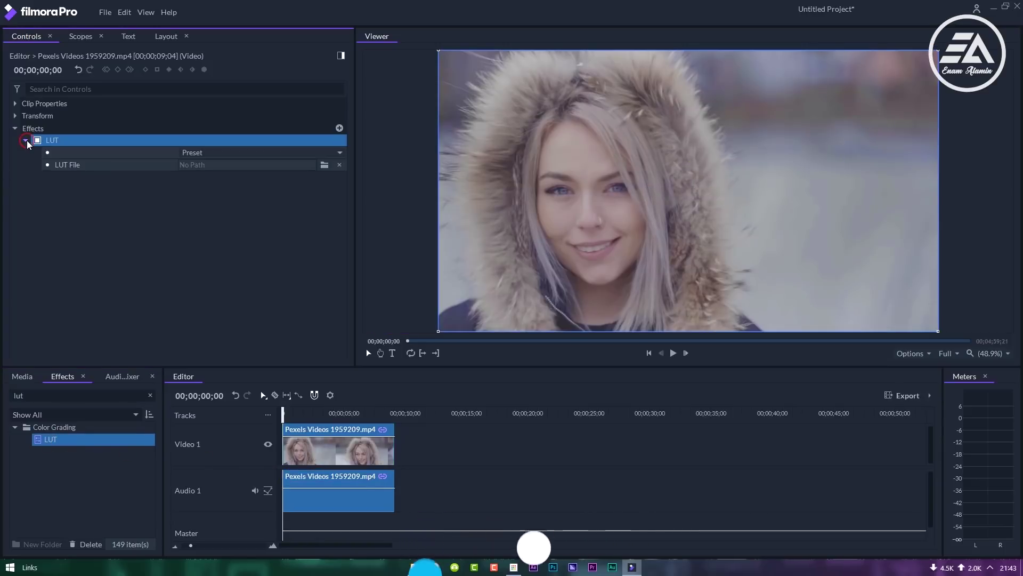
{"action": "left_click", "coordinate": [213, 153]}
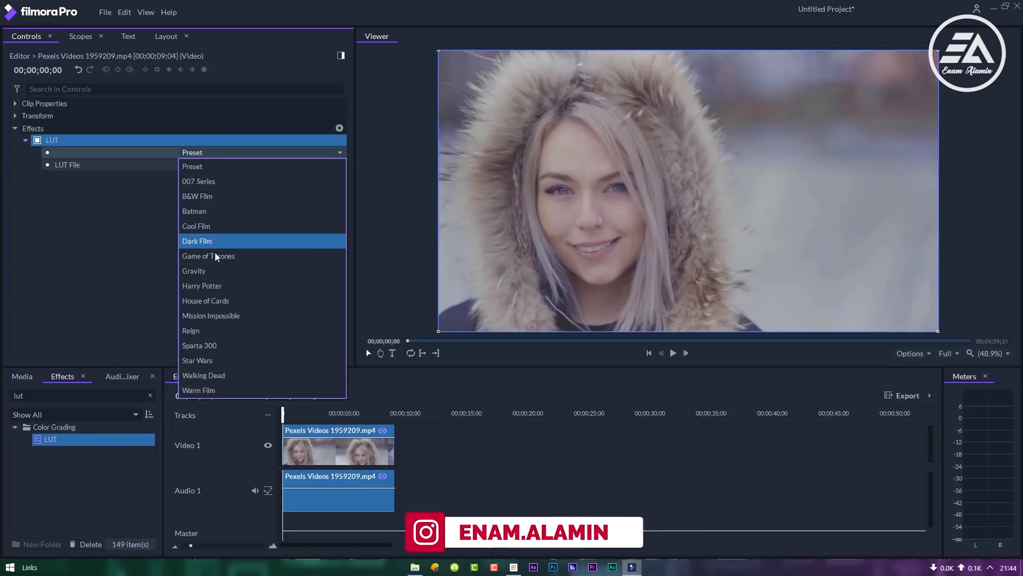
{"action": "left_click", "coordinate": [209, 271]}
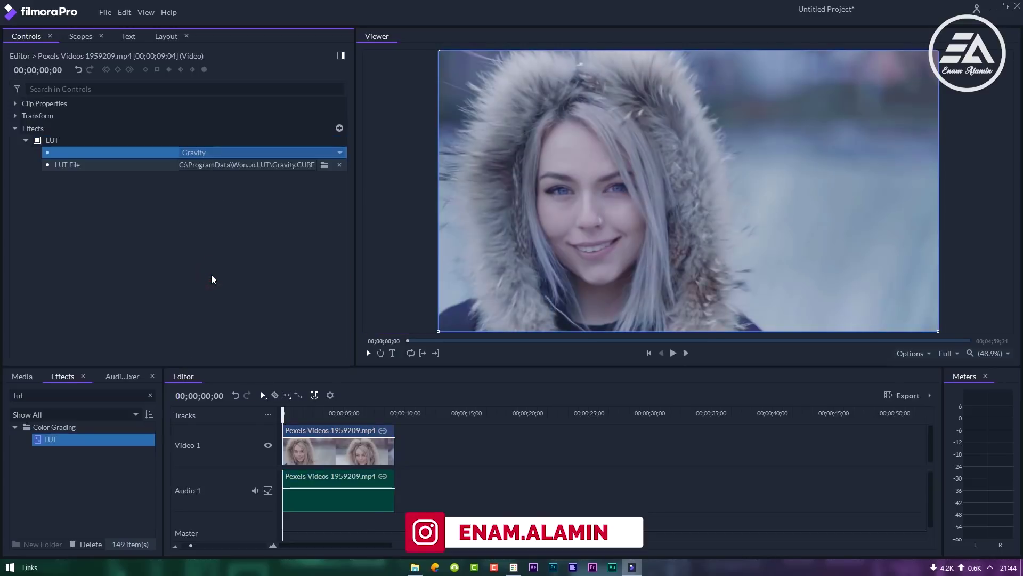
Toggle the LUT off and on, then play and pause the clip to compare.
{"action": "left_click", "coordinate": [37, 140]}
{"action": "left_click", "coordinate": [37, 140]}
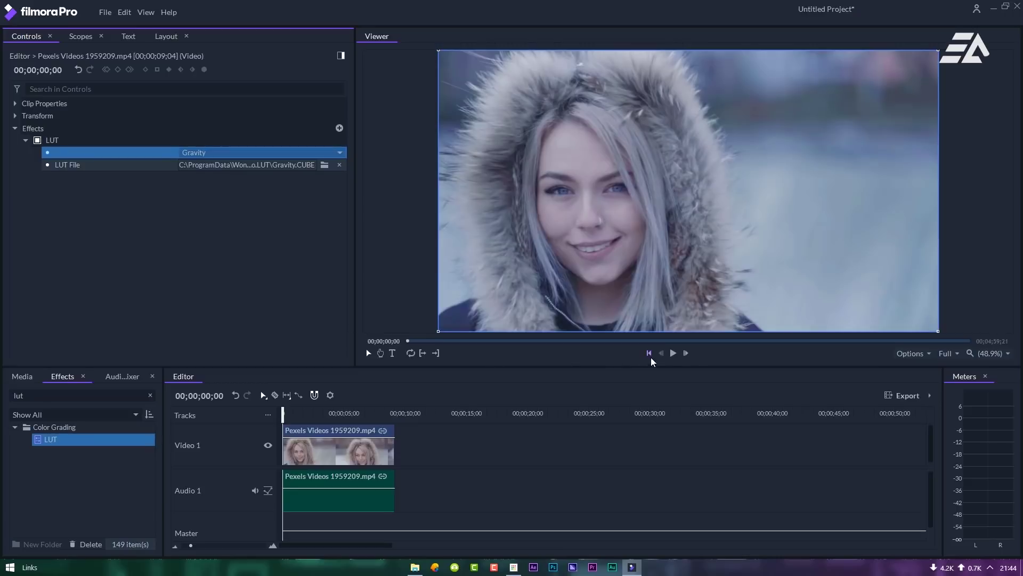
{"action": "left_click", "coordinate": [673, 353]}
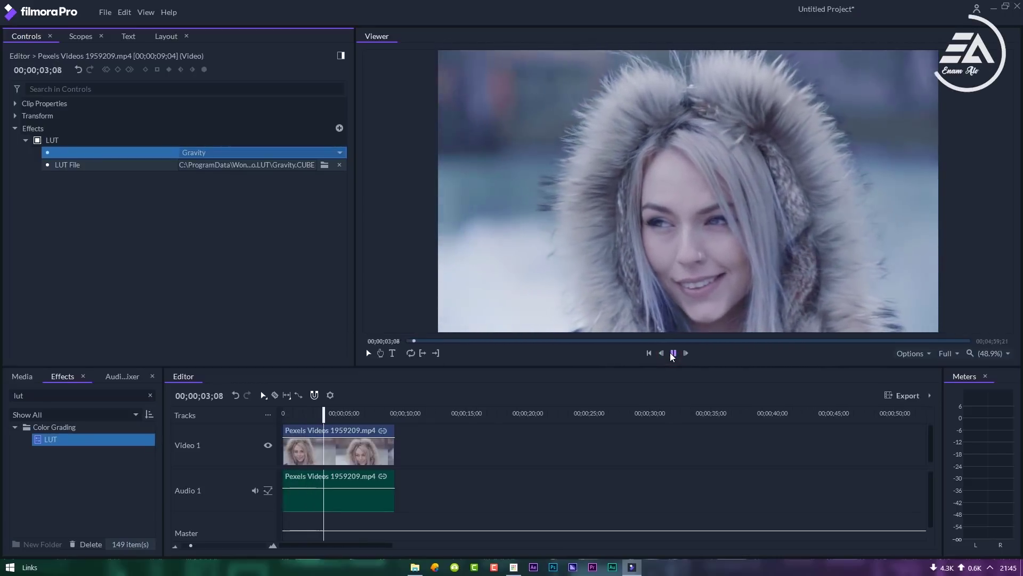
{"action": "left_click", "coordinate": [672, 354]}
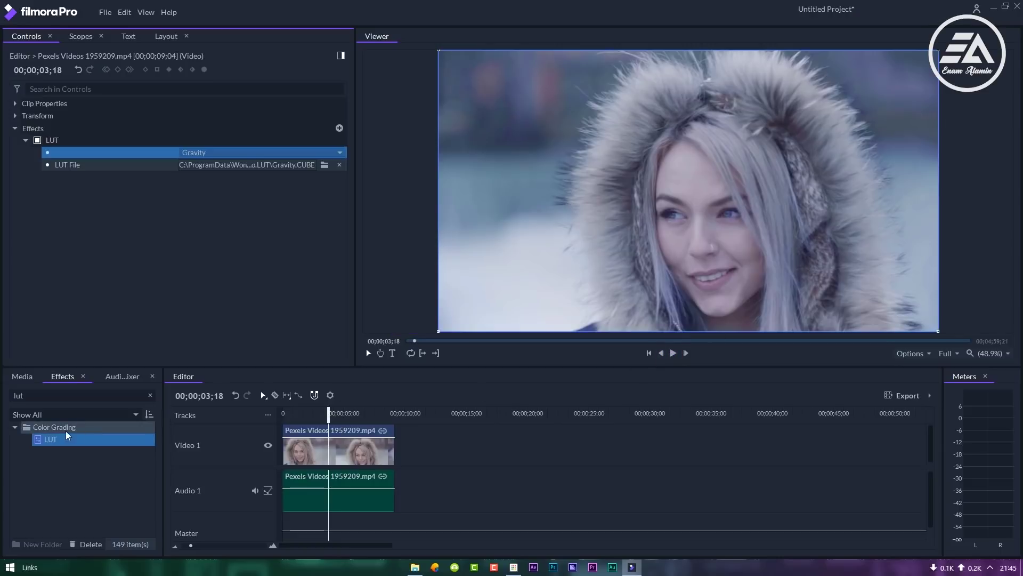
Clear the effects search and drag Auto Color from Color Correction onto the clip.
{"action": "left_click", "coordinate": [151, 396]}
{"action": "left_click_drag", "start_coordinate": [151, 440], "coordinate": [152, 455]}
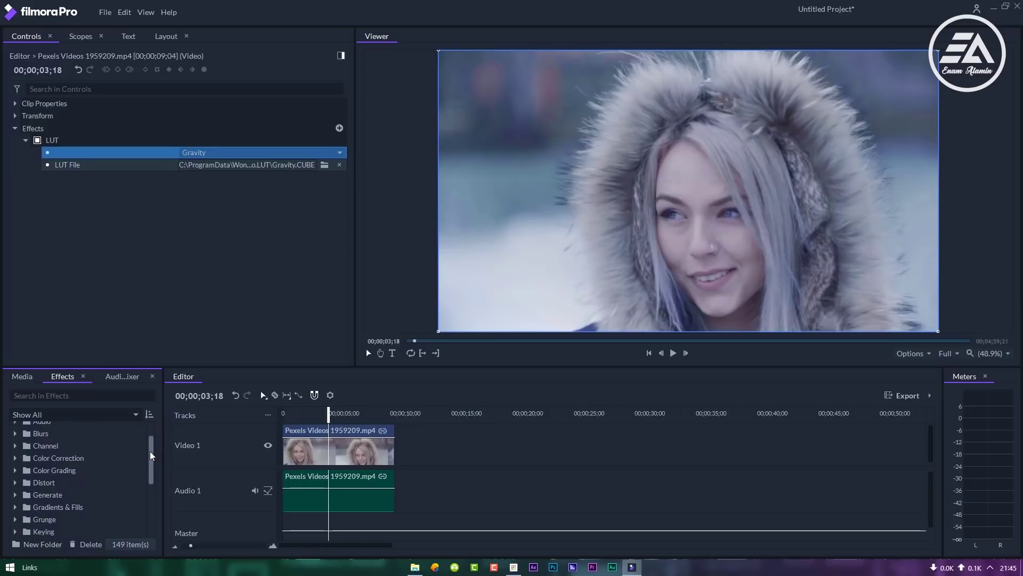
{"action": "left_click", "coordinate": [14, 459]}
{"action": "left_click_drag", "start_coordinate": [153, 451], "coordinate": [155, 457]}
{"action": "left_click_drag", "start_coordinate": [64, 447], "coordinate": [297, 452]}
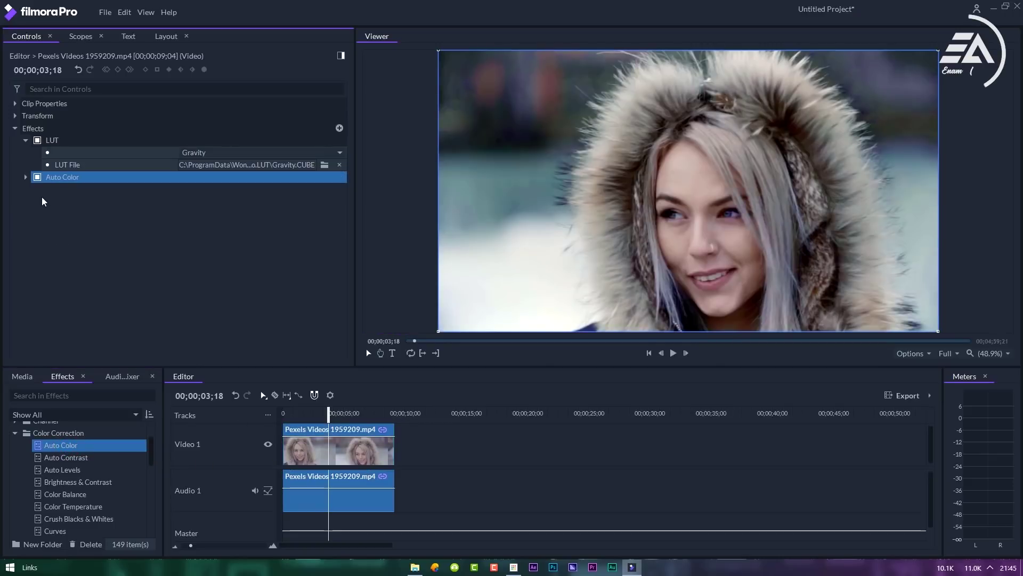
Set Auto Color Threshold to 0.10 % and Blend with Original to 80.0 %.
{"action": "left_click", "coordinate": [25, 177]}
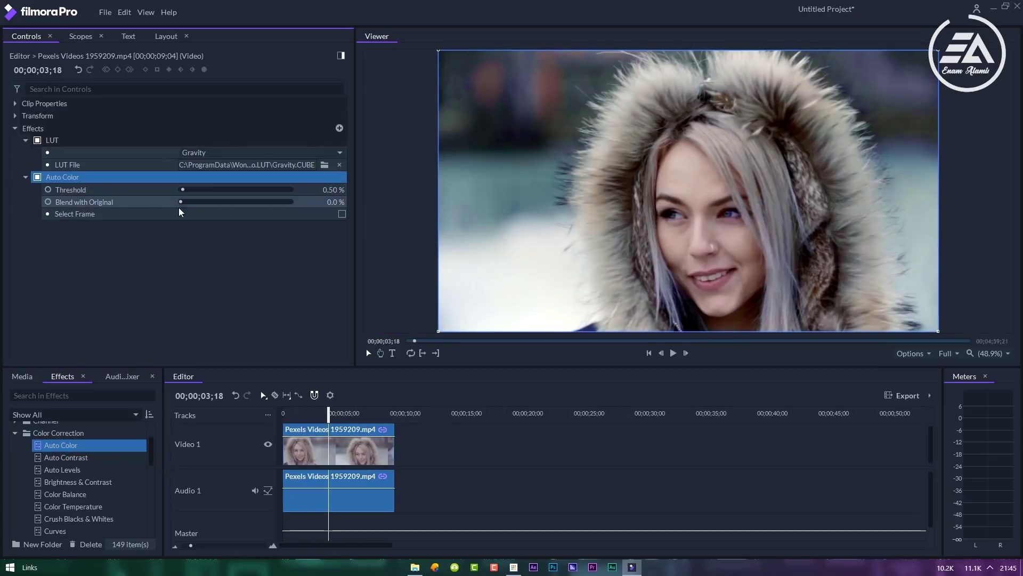
{"action": "left_click_drag", "start_coordinate": [266, 190], "coordinate": [240, 190]}
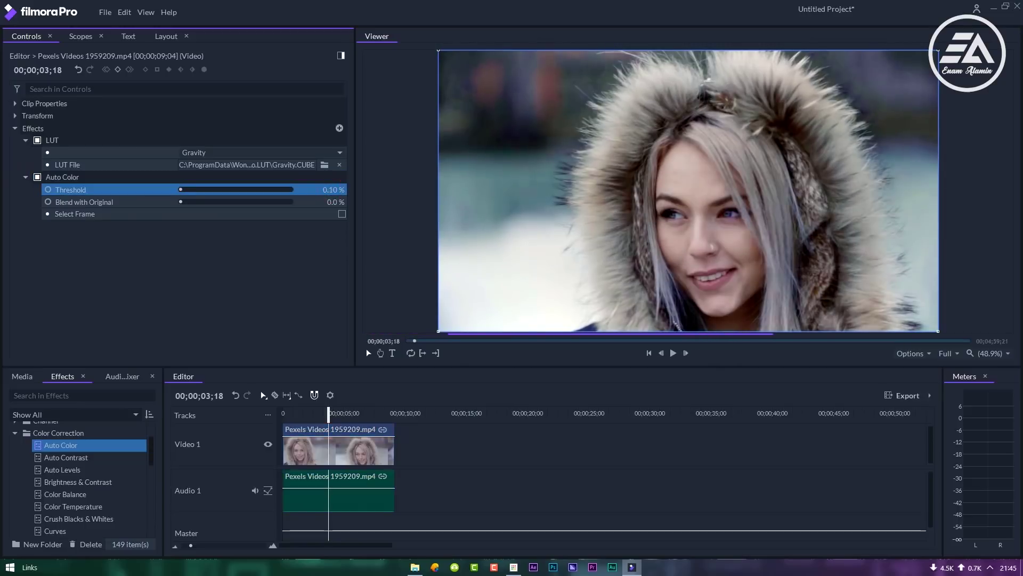
{"action": "left_click", "coordinate": [91, 208]}
{"action": "left_click_drag", "start_coordinate": [182, 203], "coordinate": [269, 207]}
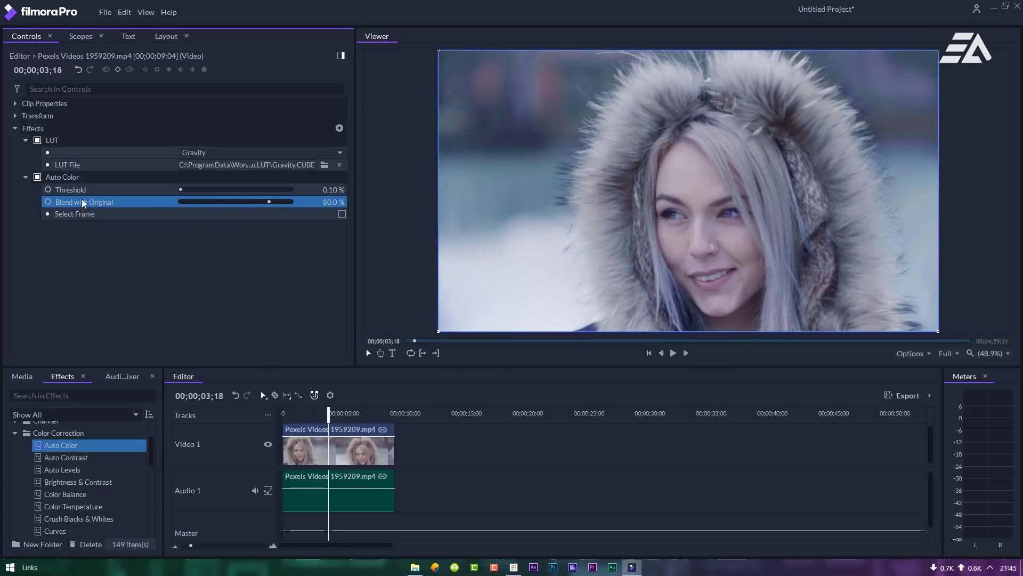
{"action": "left_click", "coordinate": [39, 178]}
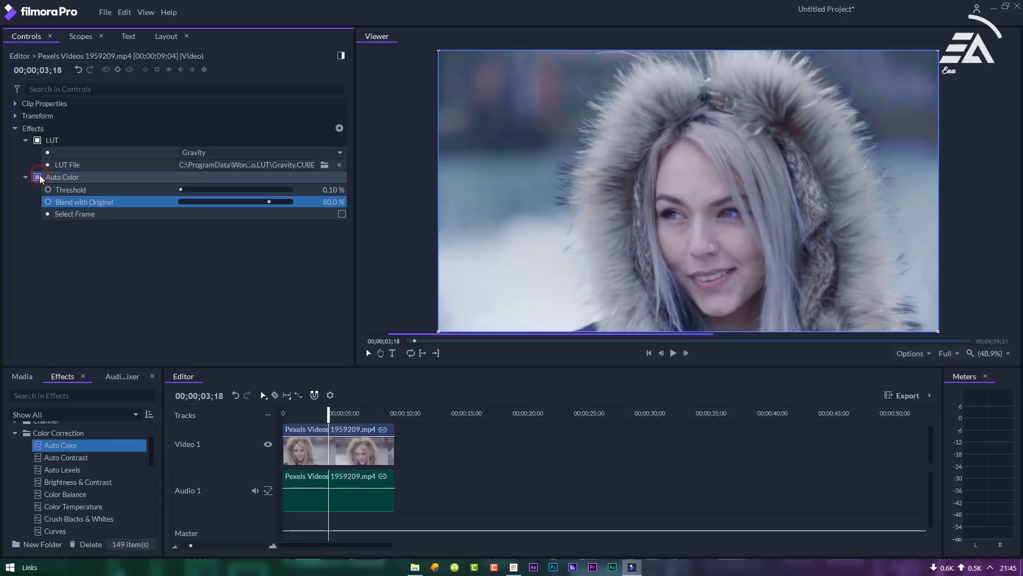
Apply Curves to the clip and add a low and a high point for a gentle S-curve.
{"action": "scroll", "coordinate": [134, 459], "scroll_direction": "down", "scroll_amount": 2}
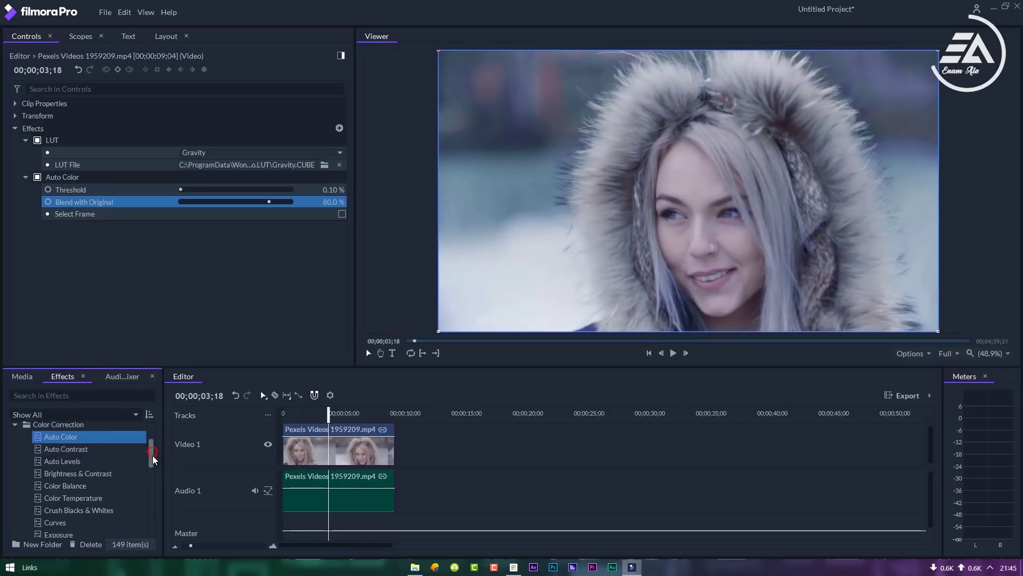
{"action": "left_click_drag", "start_coordinate": [80, 482], "coordinate": [308, 455]}
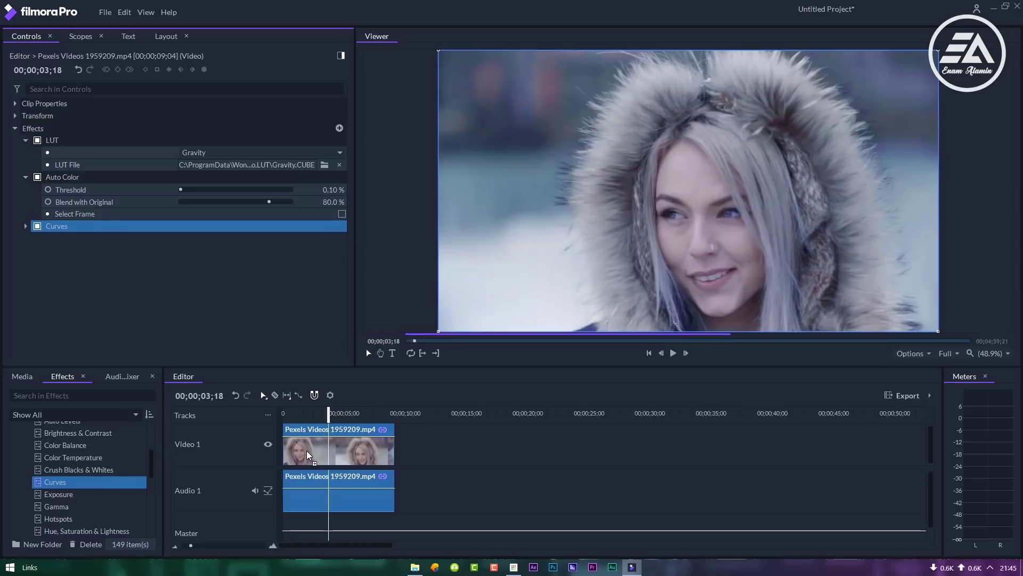
{"action": "left_click", "coordinate": [26, 226]}
{"action": "scroll", "coordinate": [337, 266], "scroll_direction": "down", "scroll_amount": 3}
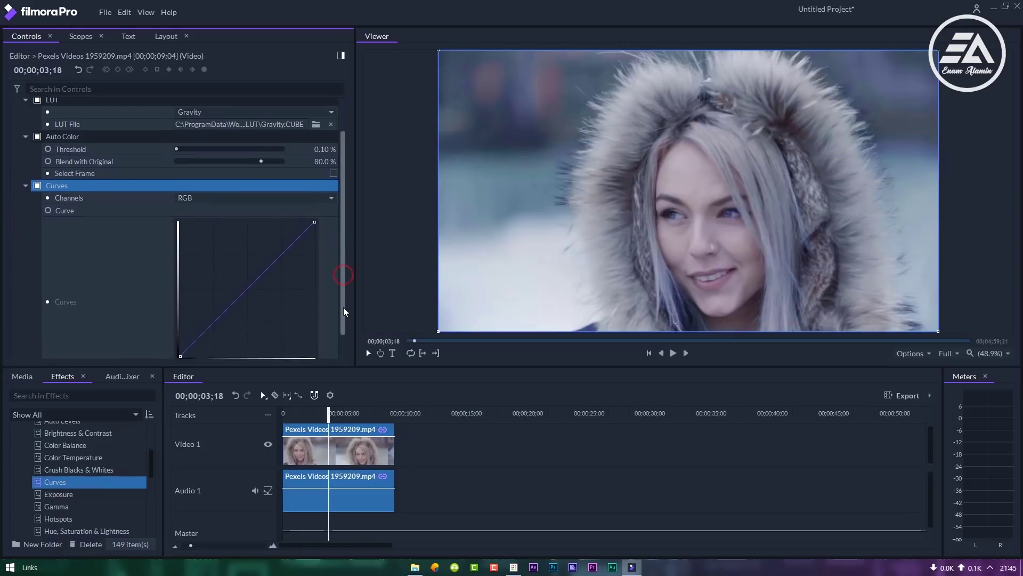
{"action": "left_click", "coordinate": [215, 297]}
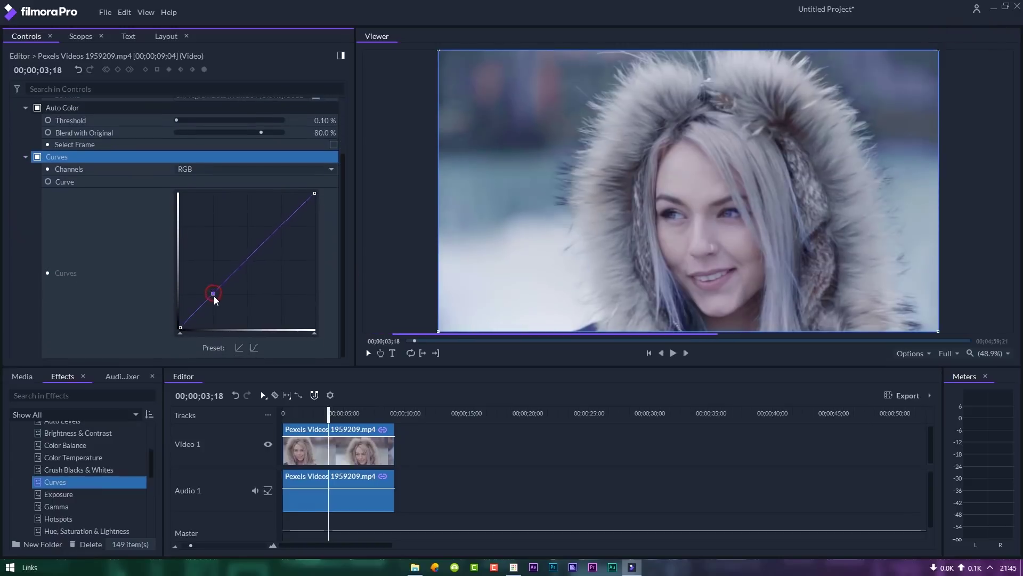
{"action": "left_click", "coordinate": [280, 224]}
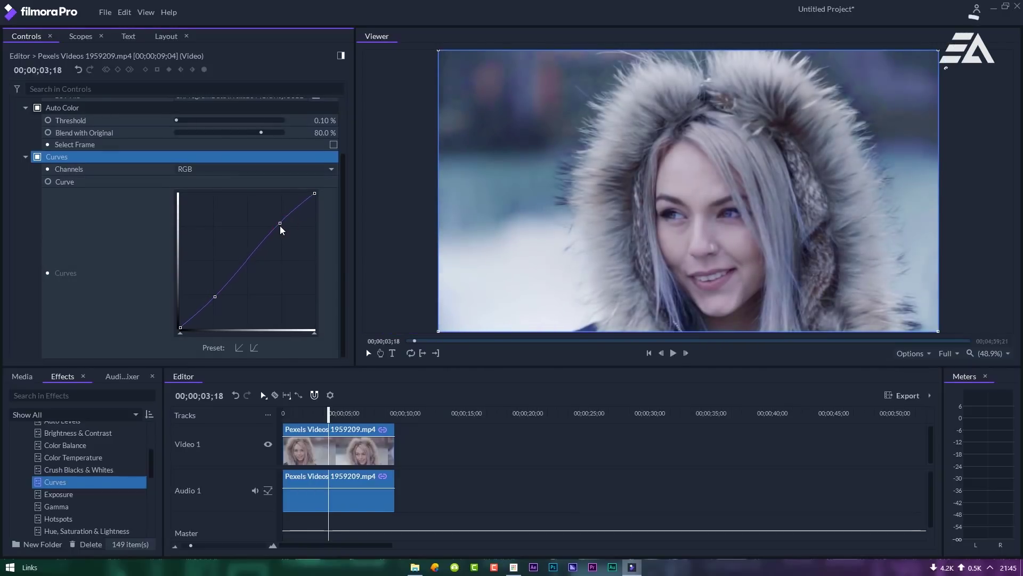
{"action": "left_click", "coordinate": [38, 157]}
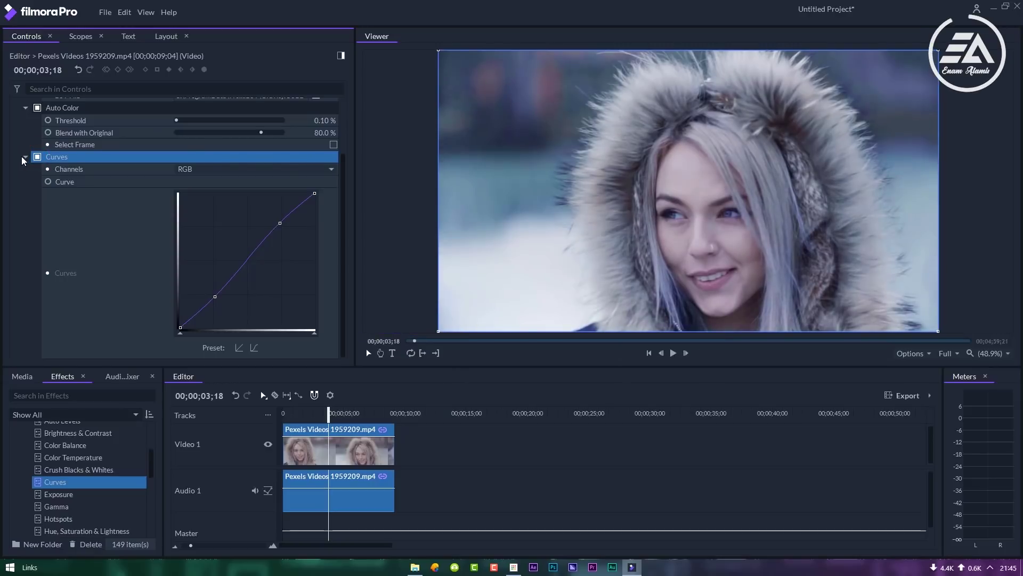
Collapse the LUT, Auto Color and Curves effects and toggle each off and back on to compare.
{"action": "left_click", "coordinate": [25, 157]}
{"action": "left_click", "coordinate": [25, 177]}
{"action": "left_click", "coordinate": [25, 142]}
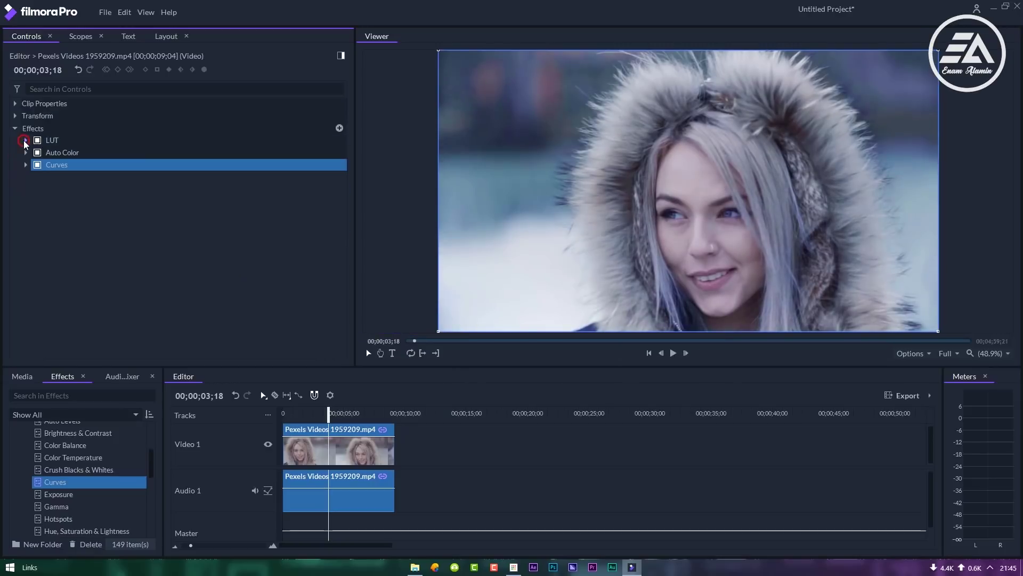
{"action": "left_click", "coordinate": [37, 140]}
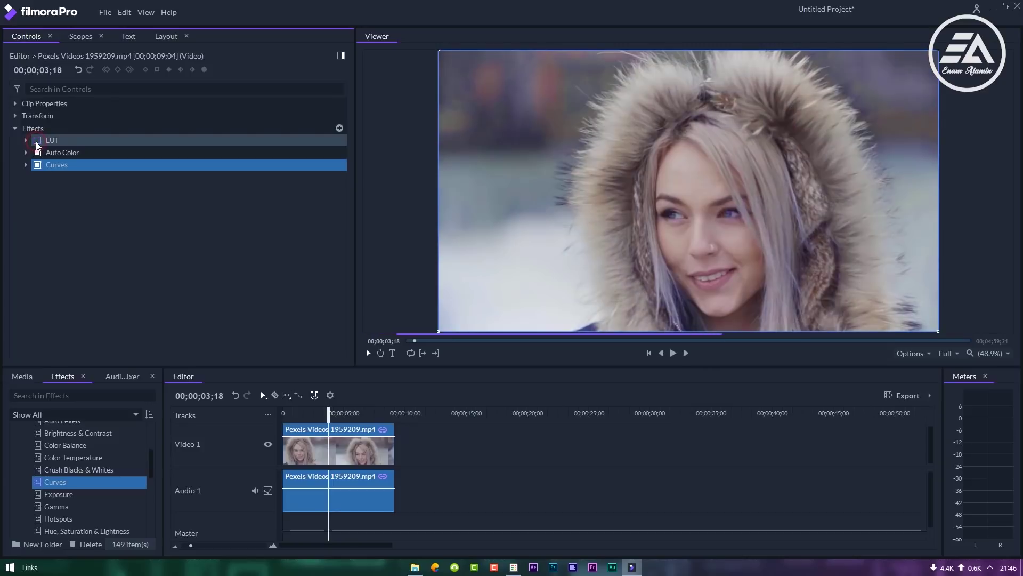
{"action": "left_click", "coordinate": [38, 152]}
{"action": "left_click", "coordinate": [37, 165]}
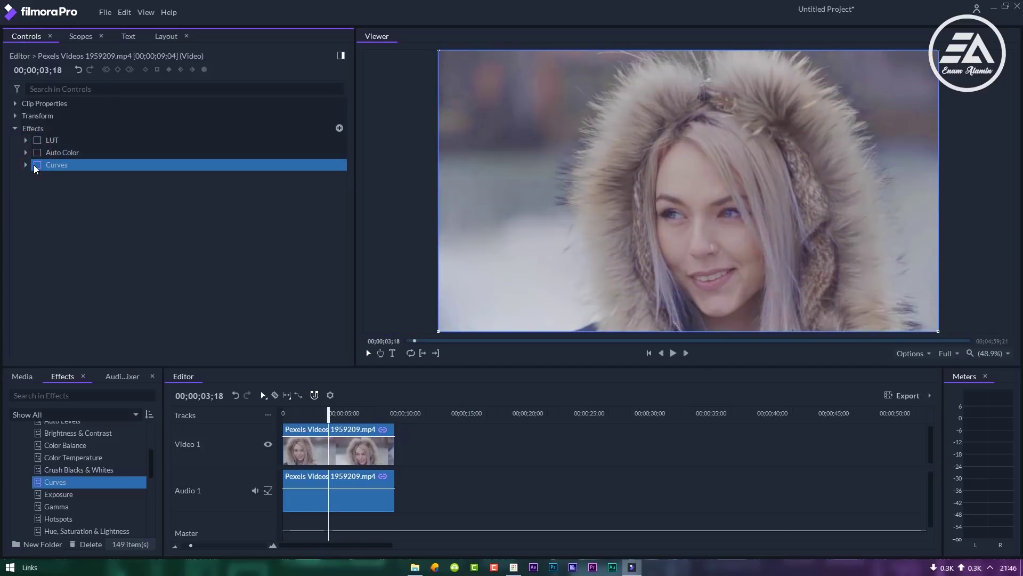
{"action": "left_click", "coordinate": [37, 140]}
{"action": "left_click", "coordinate": [37, 153]}
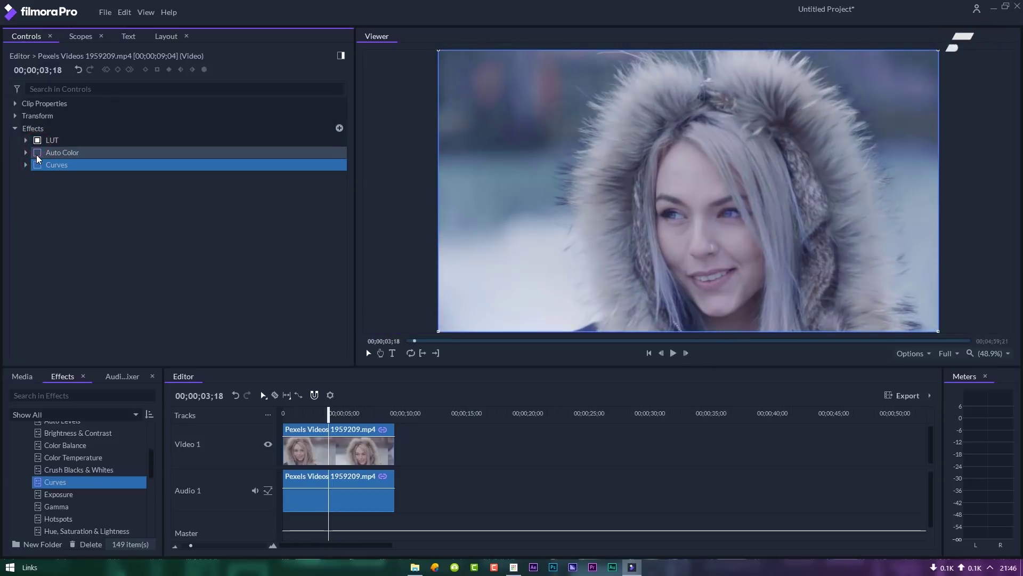
{"action": "left_click", "coordinate": [37, 165]}
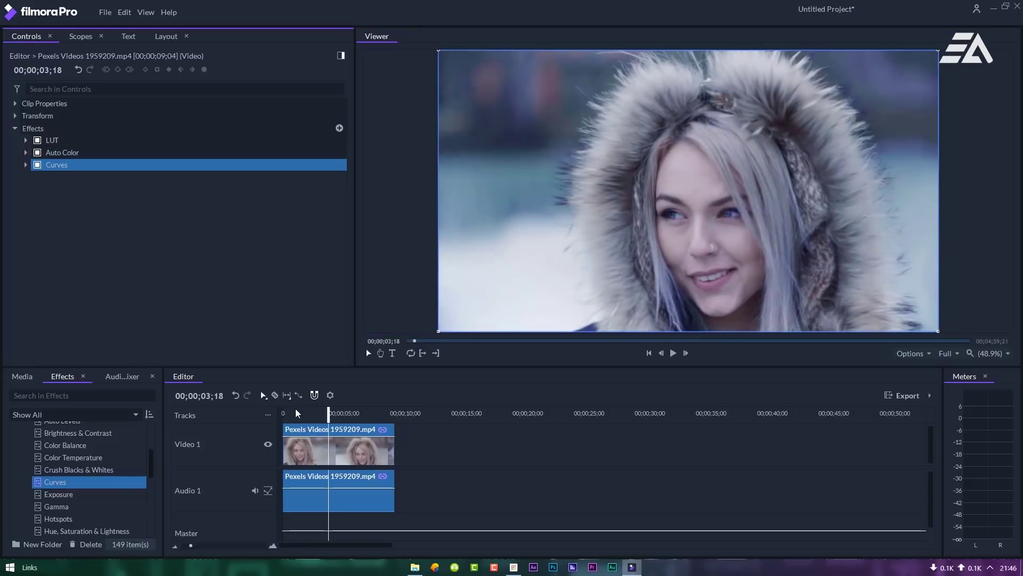
Play the graded clip from the start, then add the In-Out Area to the export queue.
{"action": "left_click_drag", "start_coordinate": [295, 411], "coordinate": [273, 416]}
{"action": "left_click", "coordinate": [673, 353]}
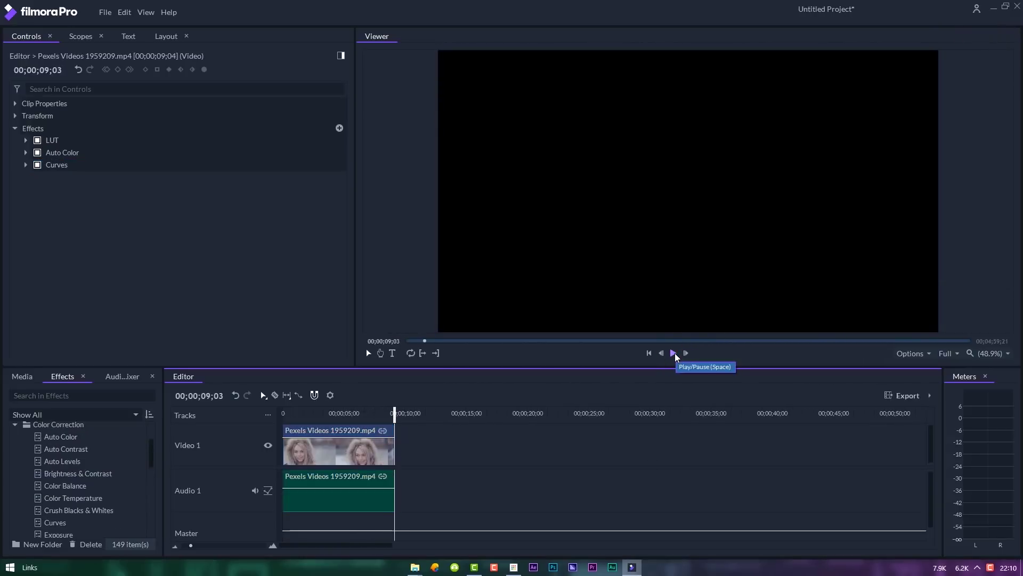
{"action": "left_click", "coordinate": [906, 395]}
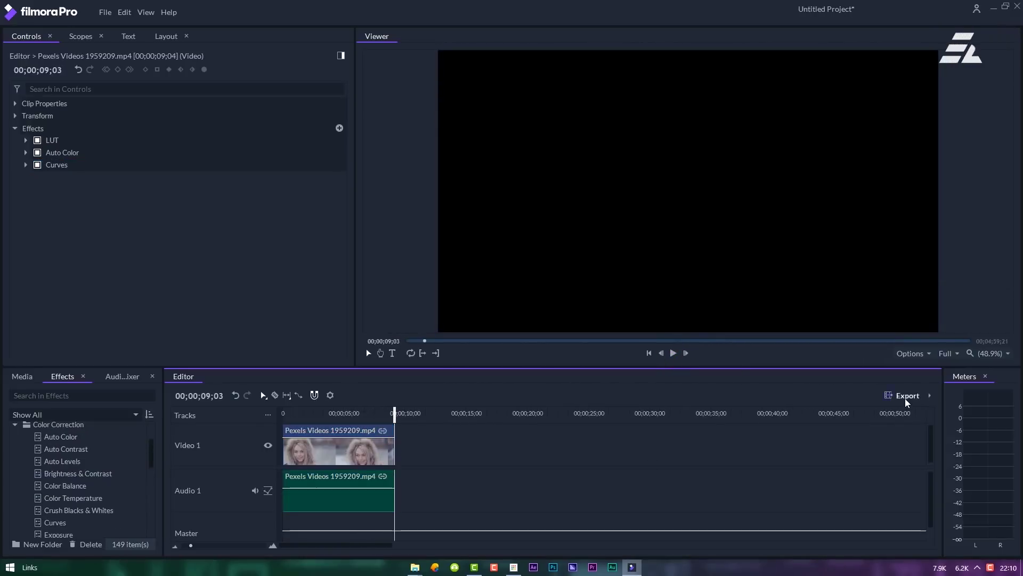
{"action": "left_click", "coordinate": [959, 399]}
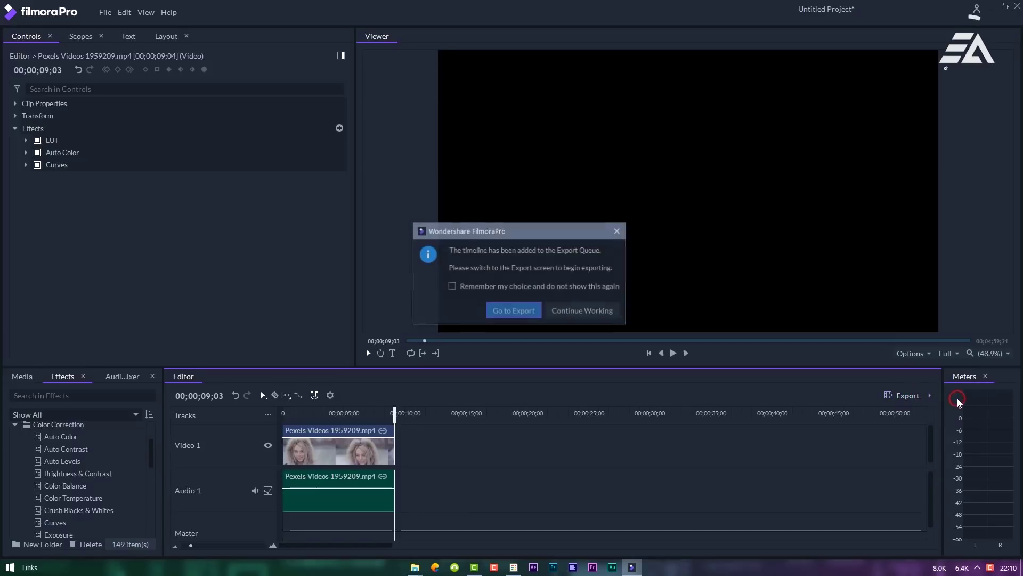
On the export screen, choose the YouTube 1080p HD preset.
{"action": "left_click", "coordinate": [527, 312]}
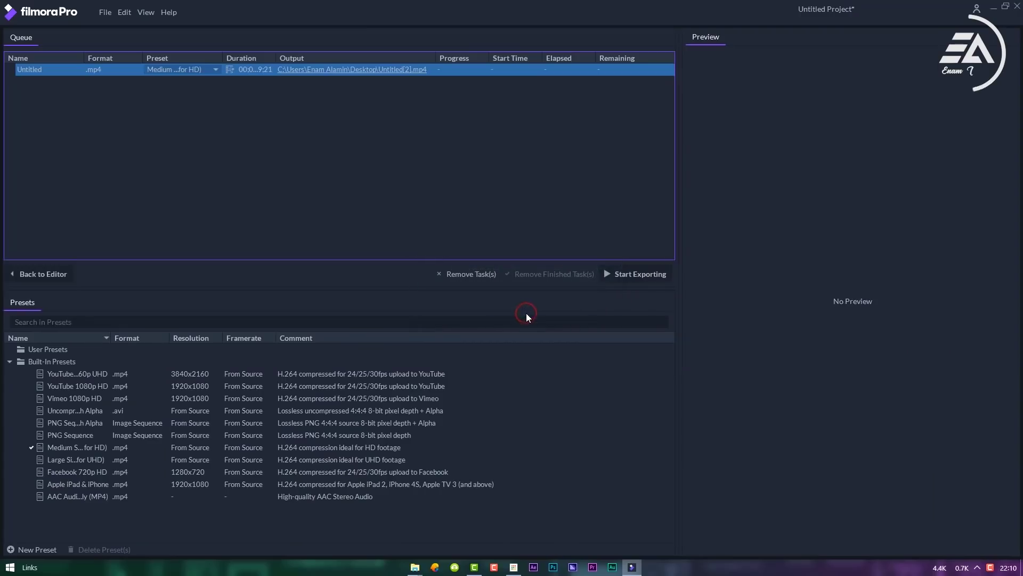
{"action": "left_click", "coordinate": [200, 71]}
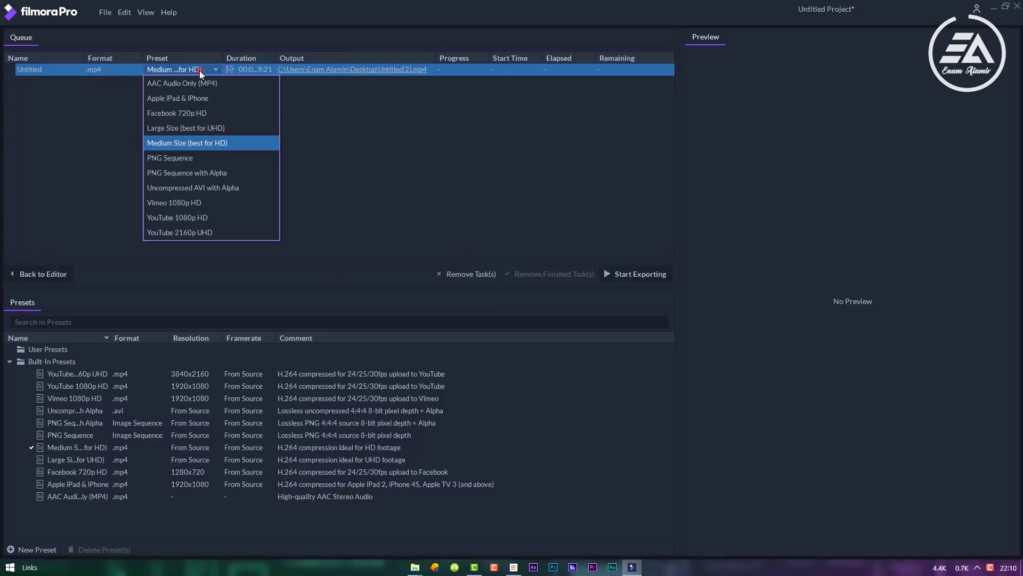
{"action": "left_click", "coordinate": [186, 218]}
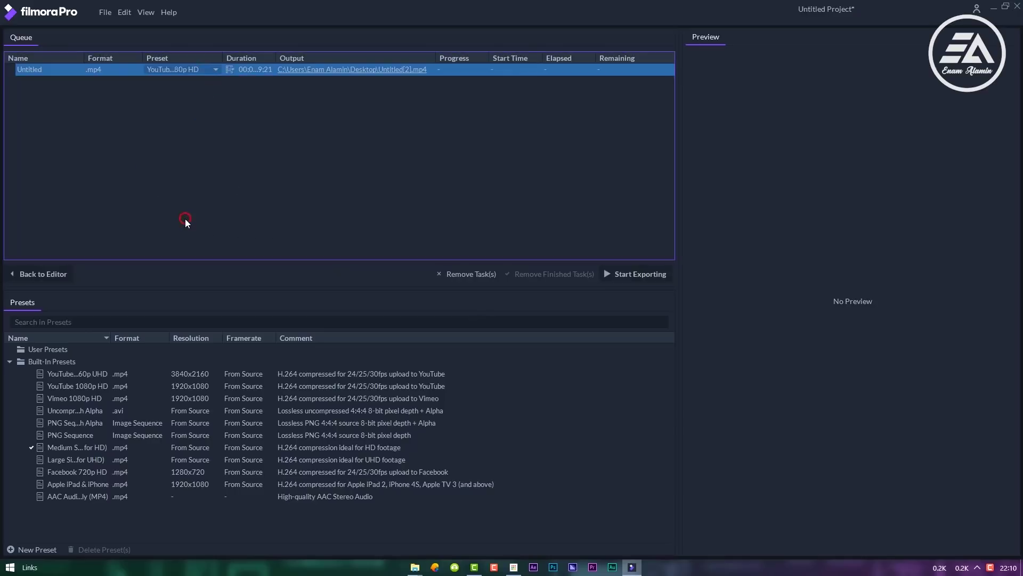
Save the output as Untitled[2].mp4 on the Desktop and start exporting.
{"action": "left_click", "coordinate": [324, 70]}
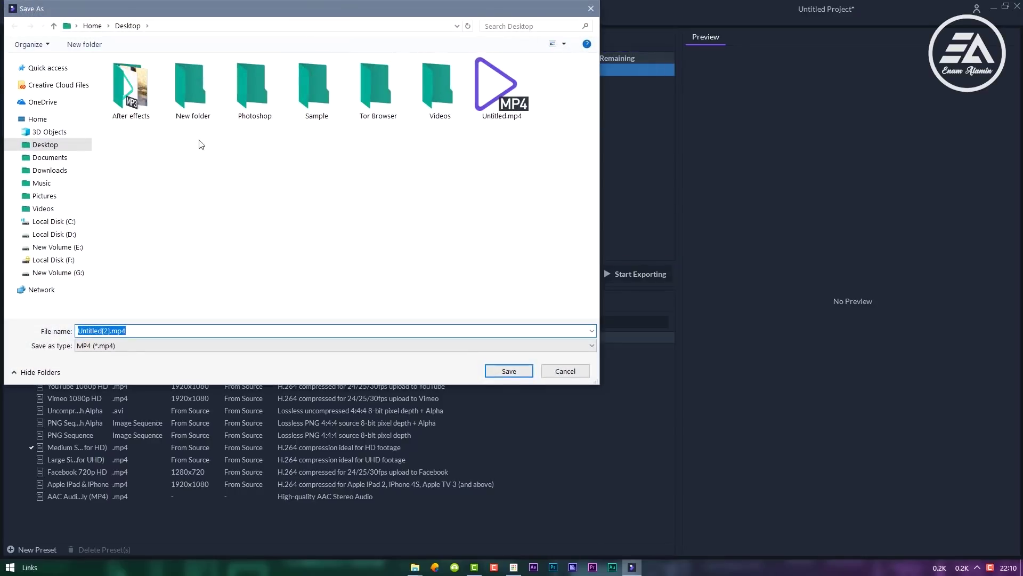
{"action": "left_click", "coordinate": [24, 144]}
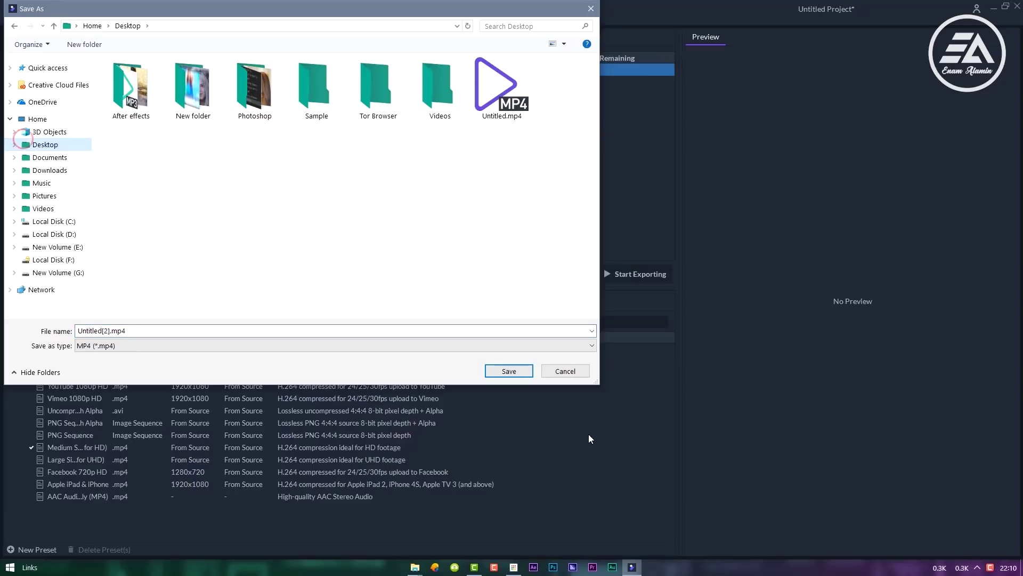
{"action": "left_click", "coordinate": [510, 372]}
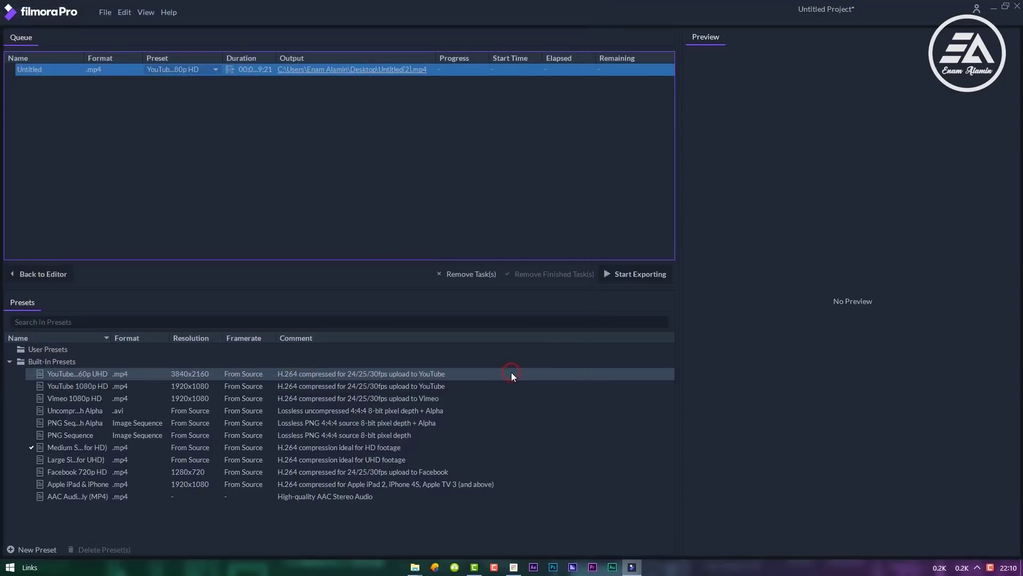
{"action": "left_click", "coordinate": [640, 276]}
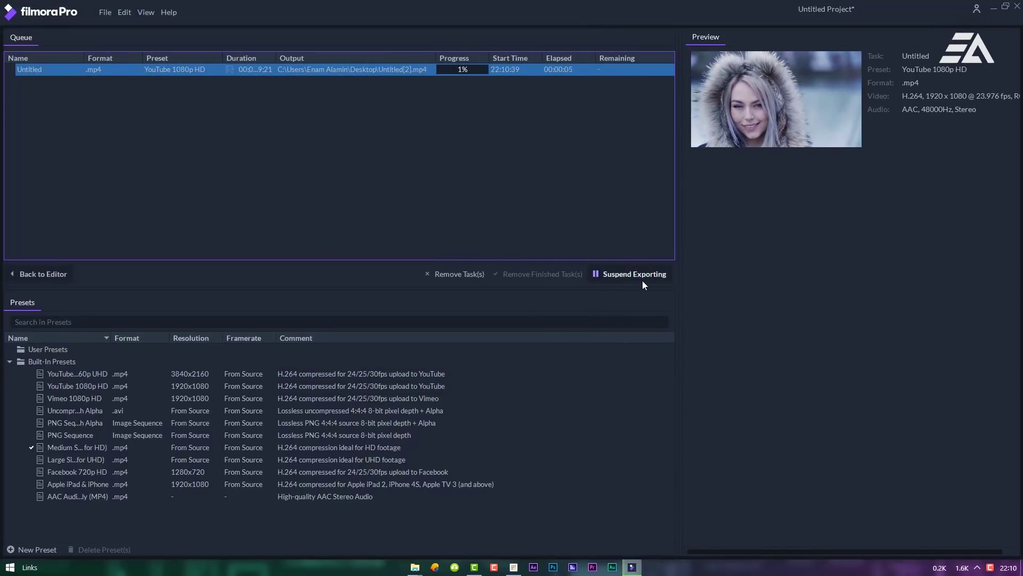